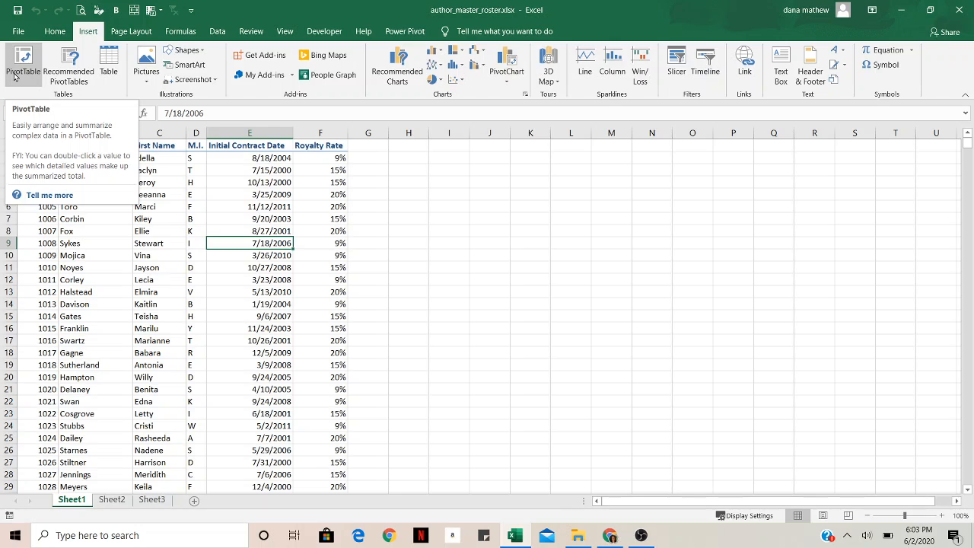
Examine how far the author roster extends on Sheet1, from its header row to its last record and the worksheet's last row.
{"action": "left_click", "coordinate": [388, 34]}
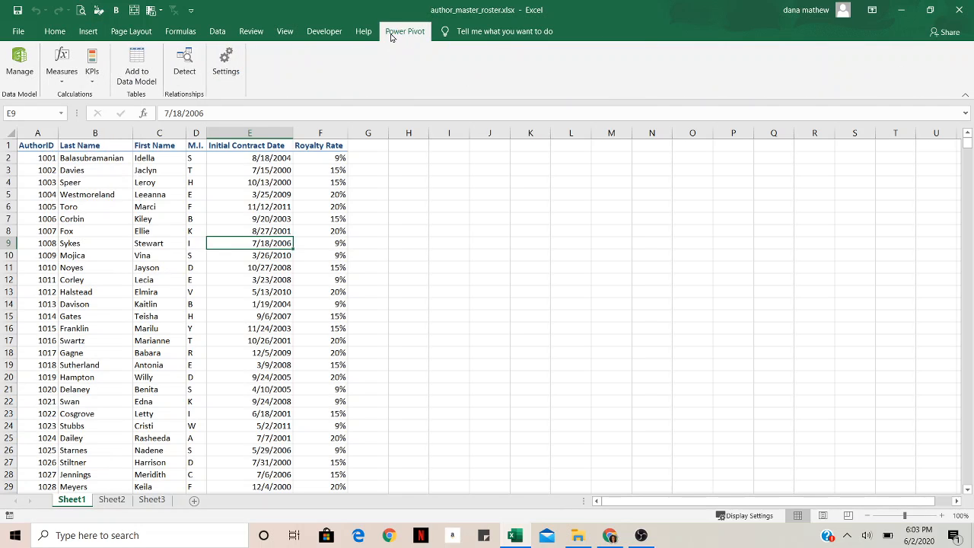
{"action": "left_click", "coordinate": [88, 31]}
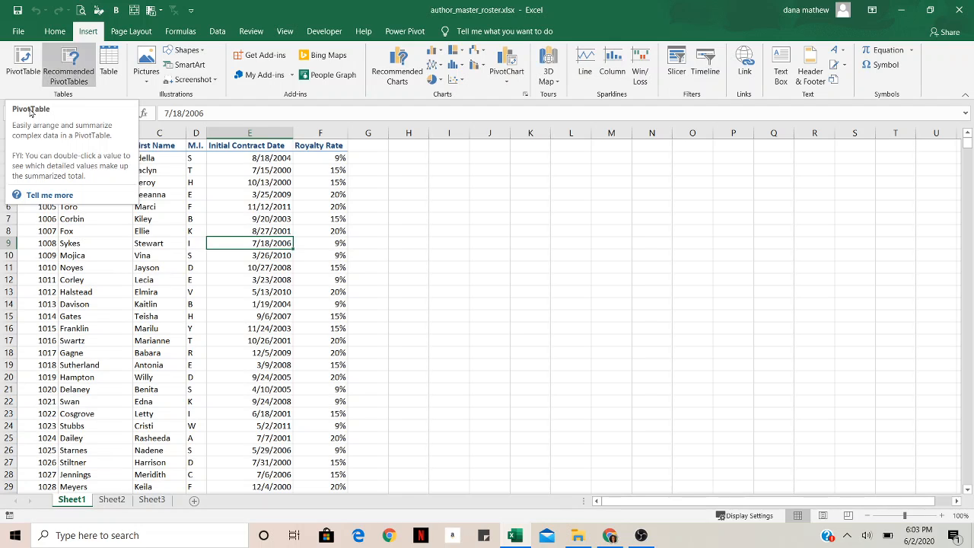
{"action": "left_click", "coordinate": [57, 230]}
{"action": "key", "text": "ctrl+Down"}
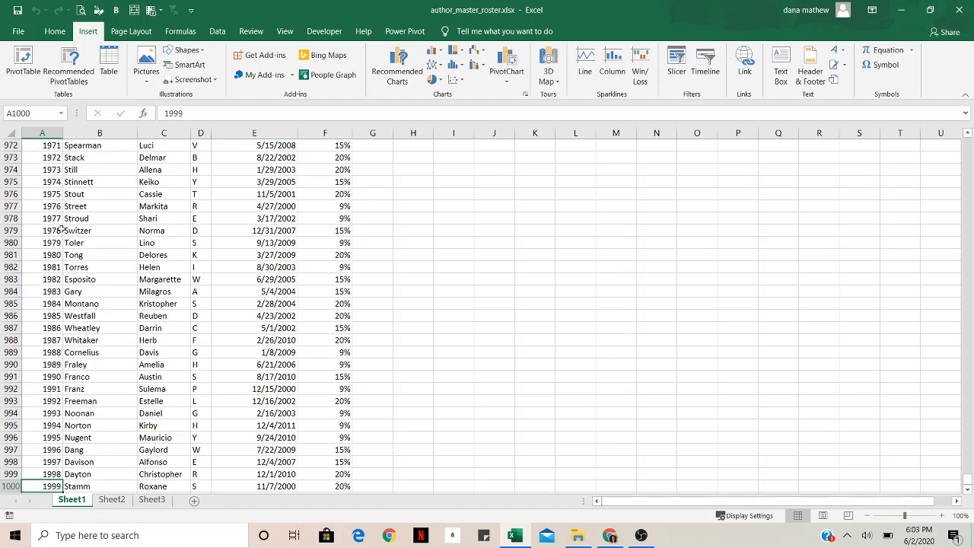
{"action": "key", "text": "ctrl+Down"}
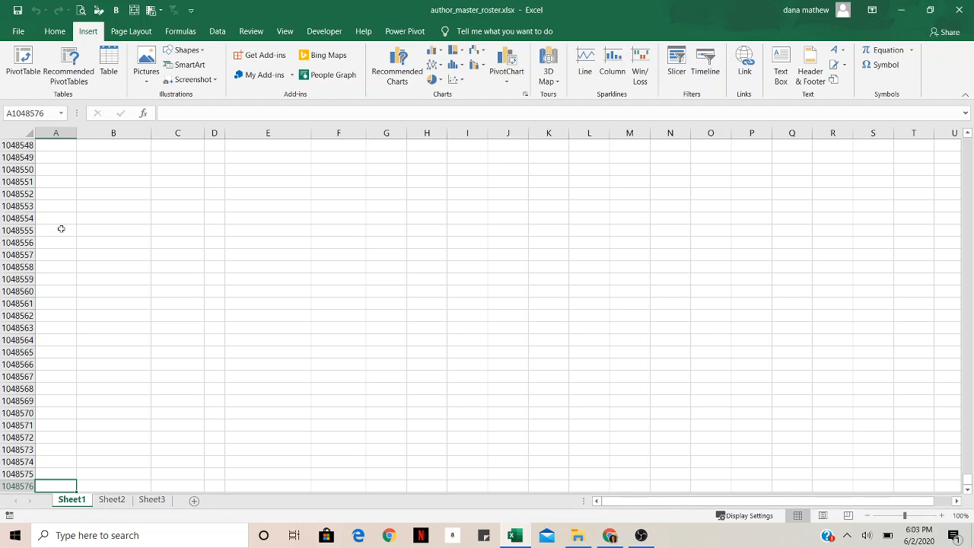
{"action": "key", "text": "ctrl+Up"}
{"action": "key", "text": "ctrl+Up"}
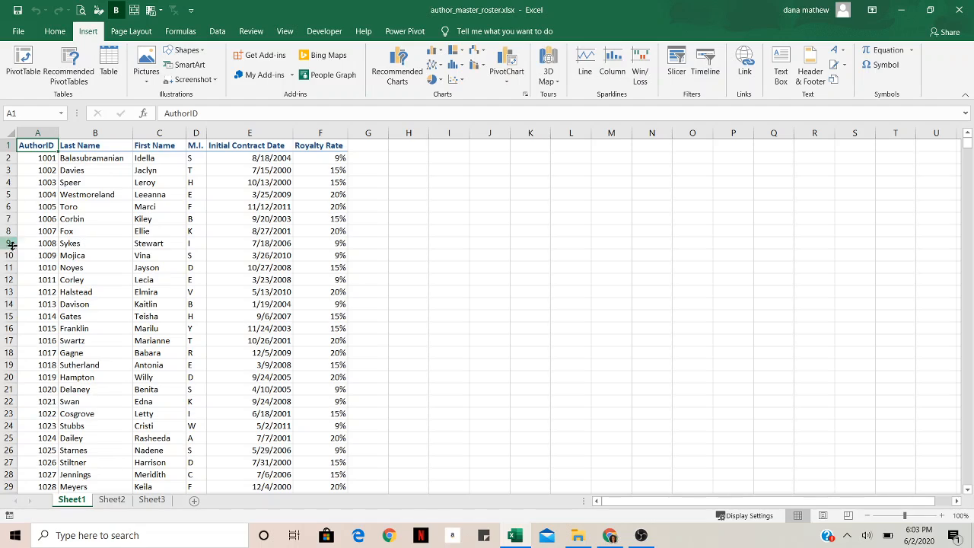
{"action": "left_click", "coordinate": [54, 267]}
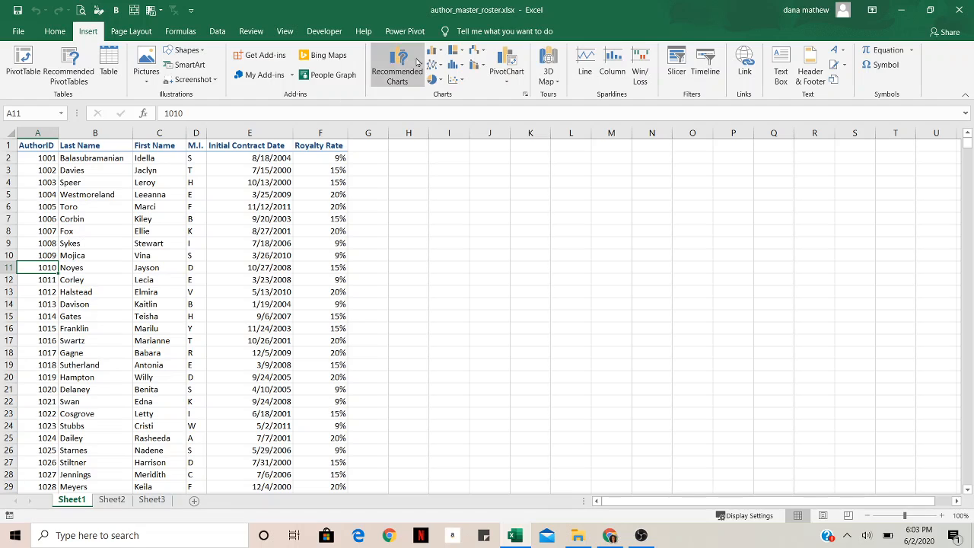
{"action": "left_click", "coordinate": [417, 34]}
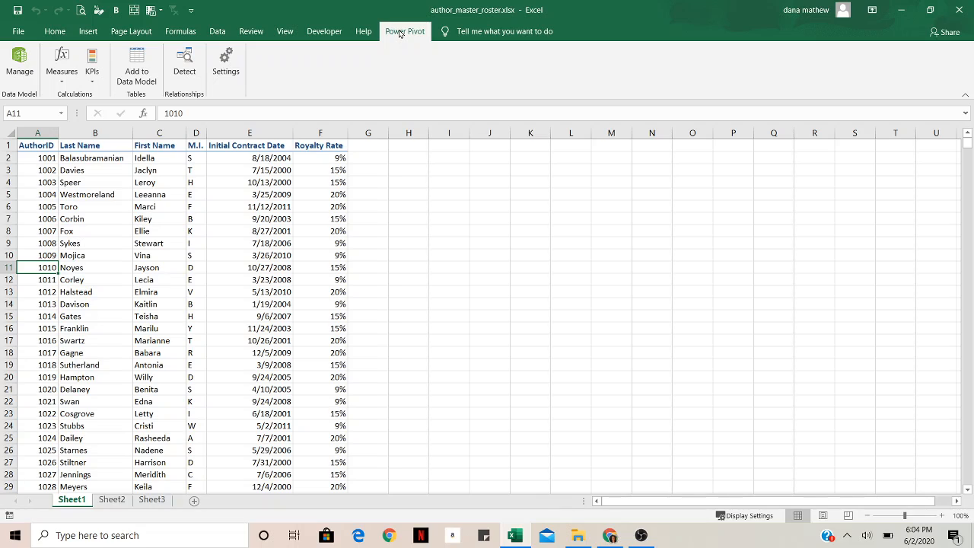
{"action": "left_click", "coordinate": [100, 239]}
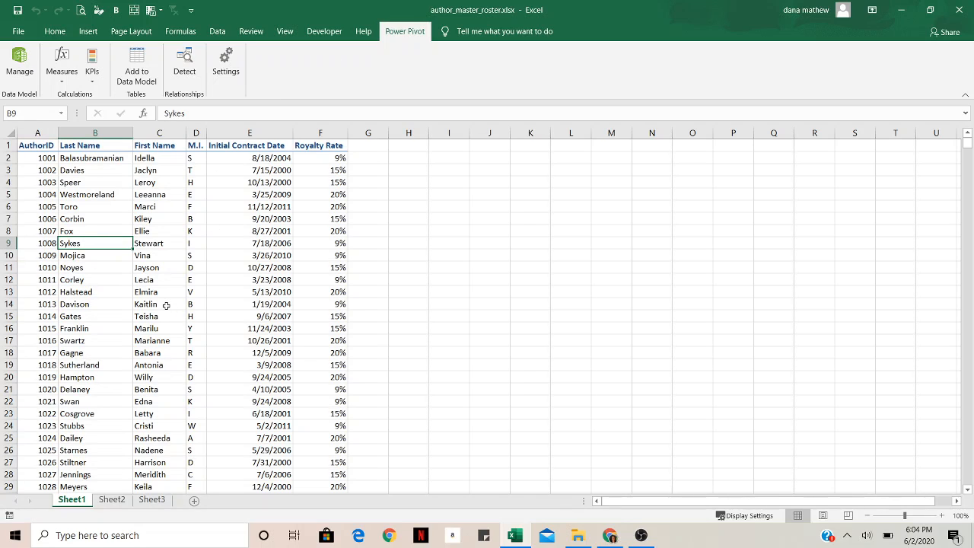
Convert the author roster range on Sheet1 into an Excel table.
{"action": "left_click", "coordinate": [96, 37]}
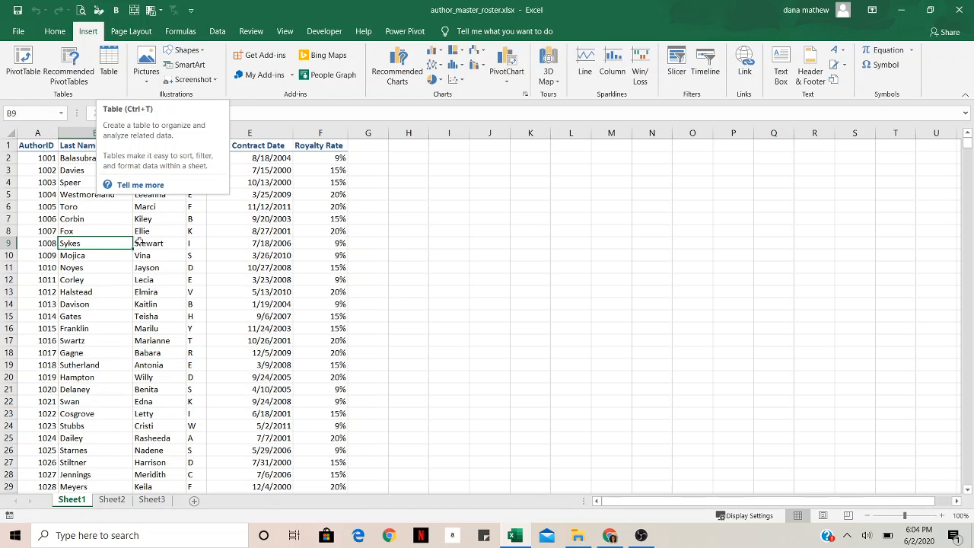
{"action": "left_click", "coordinate": [103, 294]}
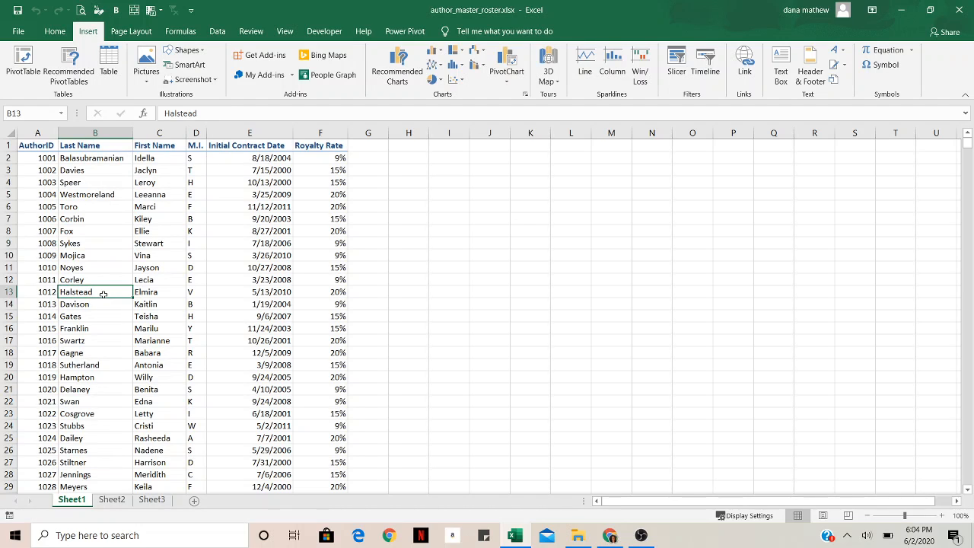
{"action": "left_click", "coordinate": [108, 67]}
{"action": "left_click", "coordinate": [480, 392]}
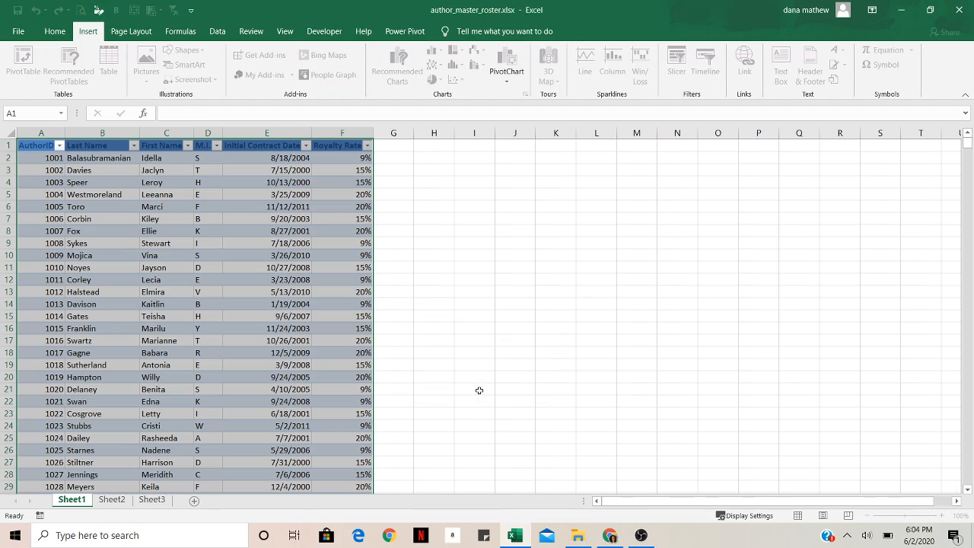
Rename the new roster table as Authors.
{"action": "left_click", "coordinate": [159, 268]}
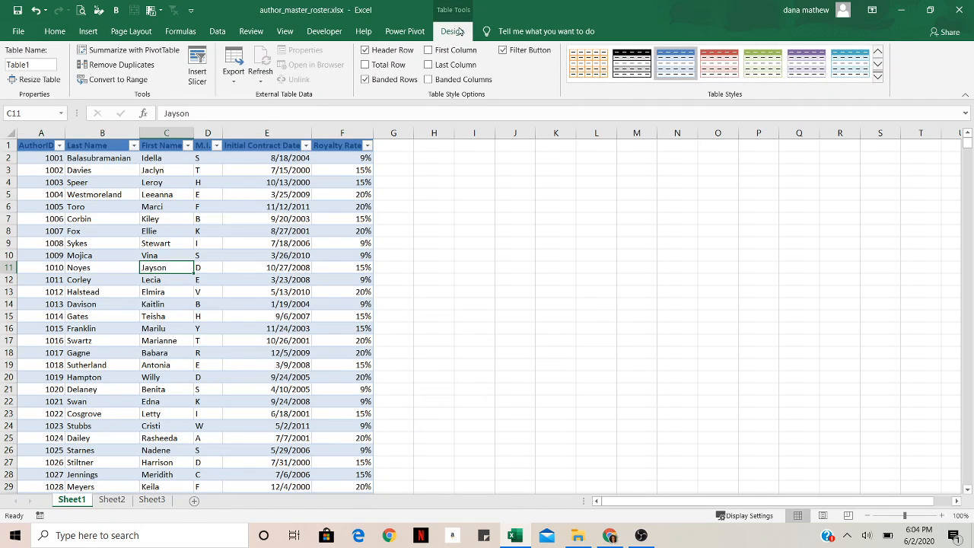
{"action": "left_click", "coordinate": [41, 64]}
{"action": "type", "text": "Authors"}
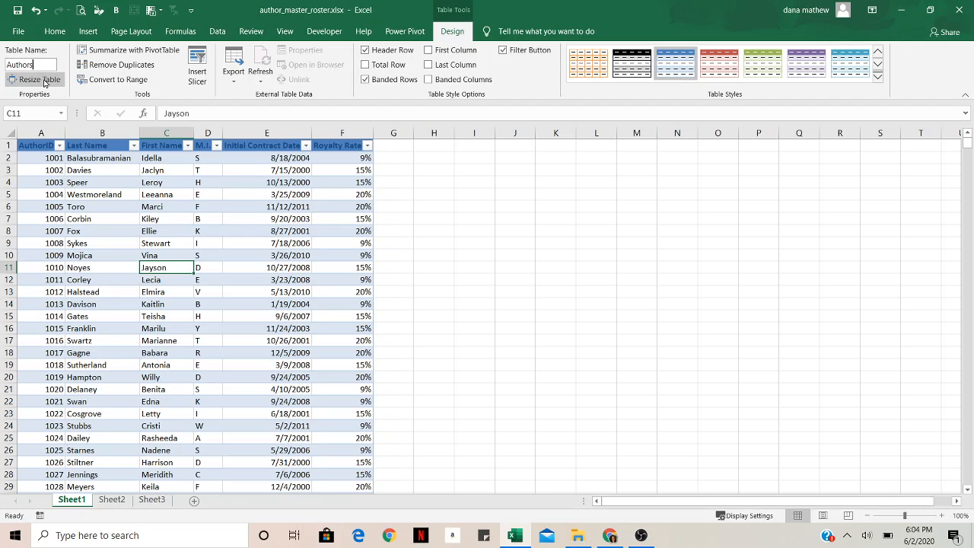
{"action": "key", "text": "Return"}
Add the Authors table to the Power Pivot data model.
{"action": "left_click", "coordinate": [125, 221]}
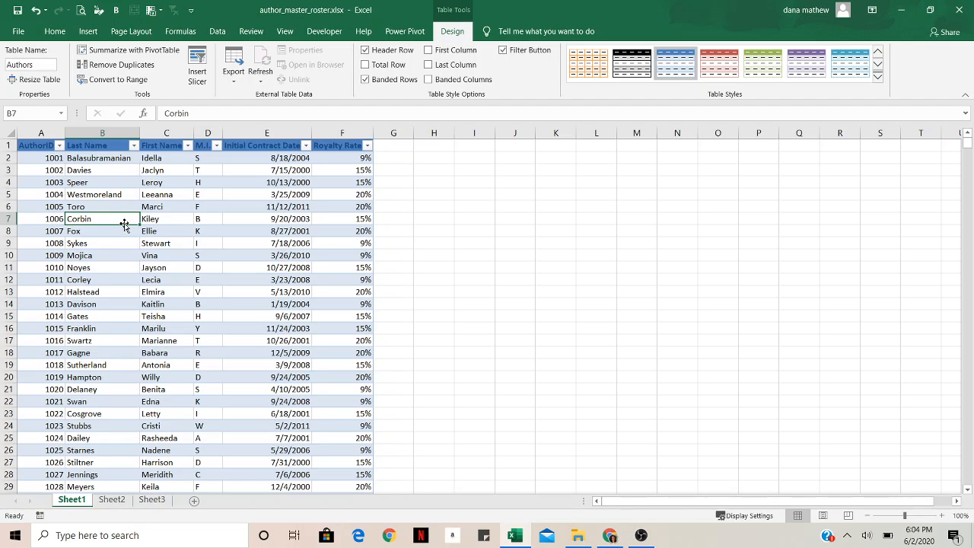
{"action": "left_click", "coordinate": [404, 38]}
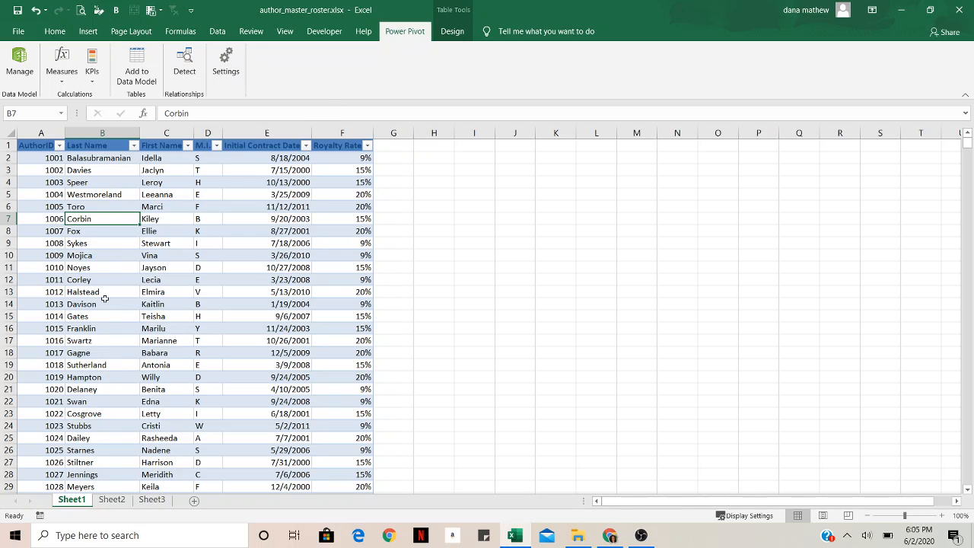
{"action": "left_click", "coordinate": [138, 72]}
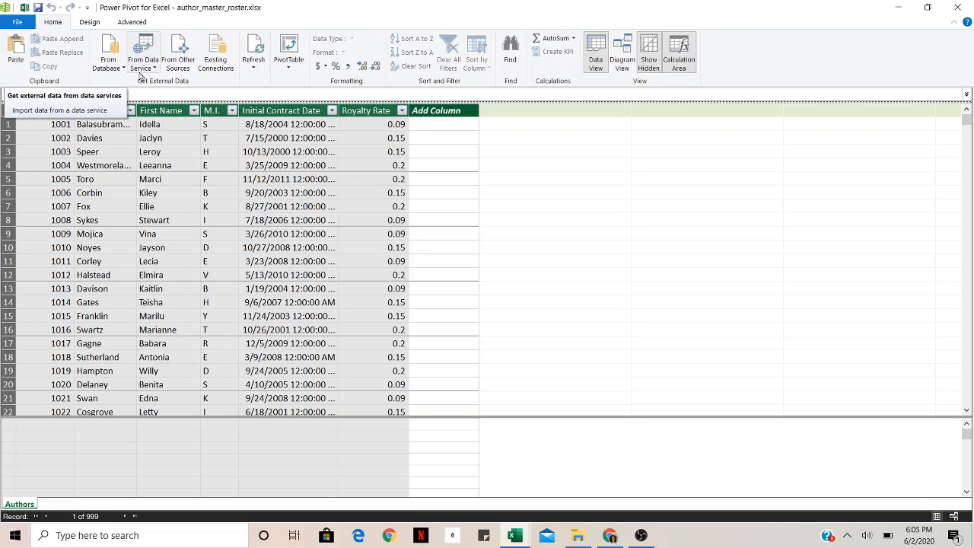
Examine the records and columns of the Authors table in the Power Pivot window.
{"action": "left_click", "coordinate": [150, 192]}
{"action": "scroll", "coordinate": [137, 297], "scroll_direction": "down", "scroll_amount": 12}
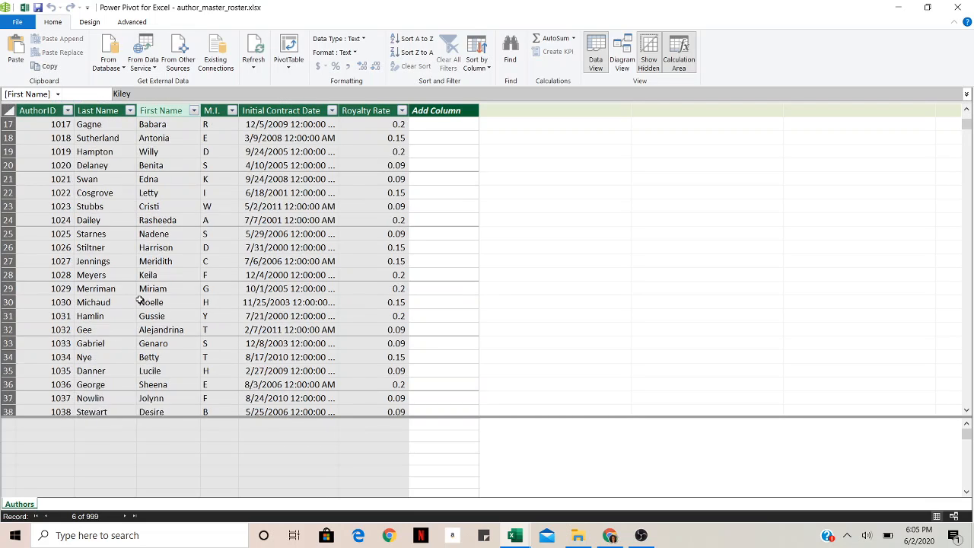
{"action": "scroll", "coordinate": [135, 300], "scroll_direction": "down", "scroll_amount": 4}
{"action": "scroll", "coordinate": [135, 300], "scroll_direction": "up", "scroll_amount": 12}
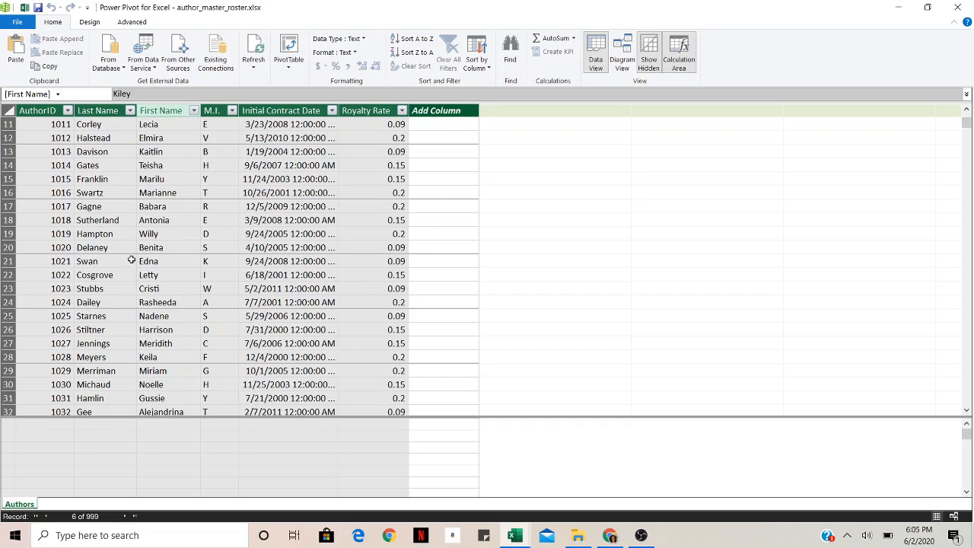
{"action": "left_click", "coordinate": [122, 261]}
{"action": "left_click", "coordinate": [432, 225]}
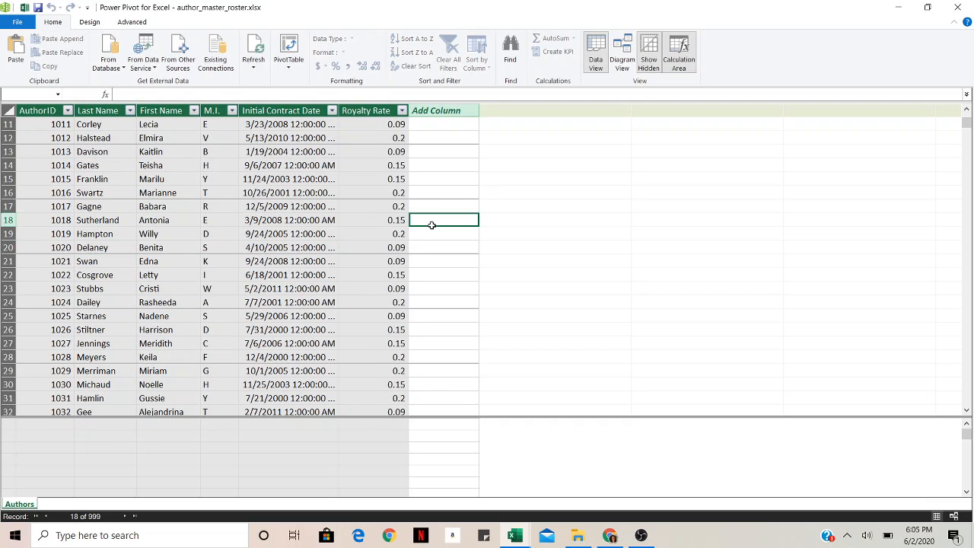
{"action": "scroll", "coordinate": [381, 213], "scroll_direction": "up", "scroll_amount": 1}
{"action": "left_click", "coordinate": [312, 192]}
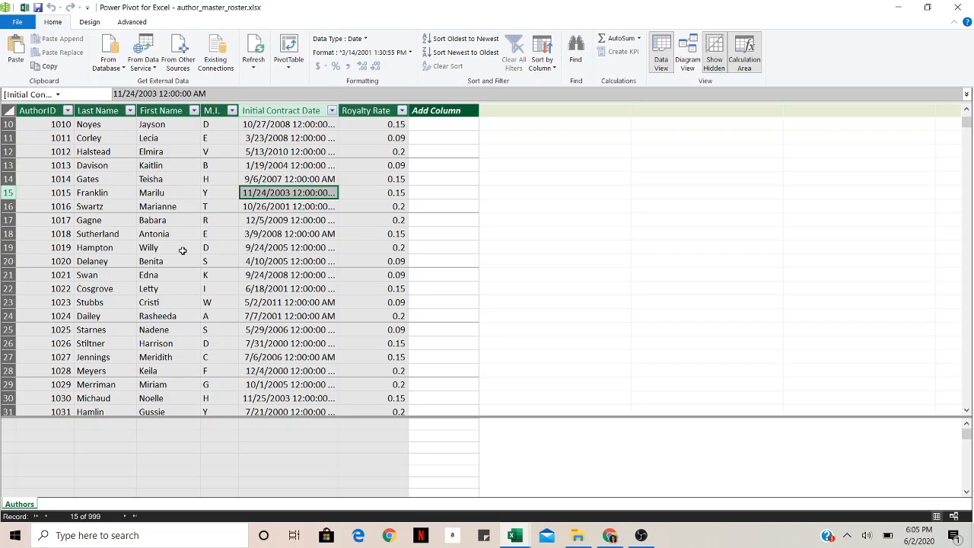
Review the external data source types available for import, including the full Table Import Wizard list, and leave the wizard.
{"action": "left_click", "coordinate": [119, 71]}
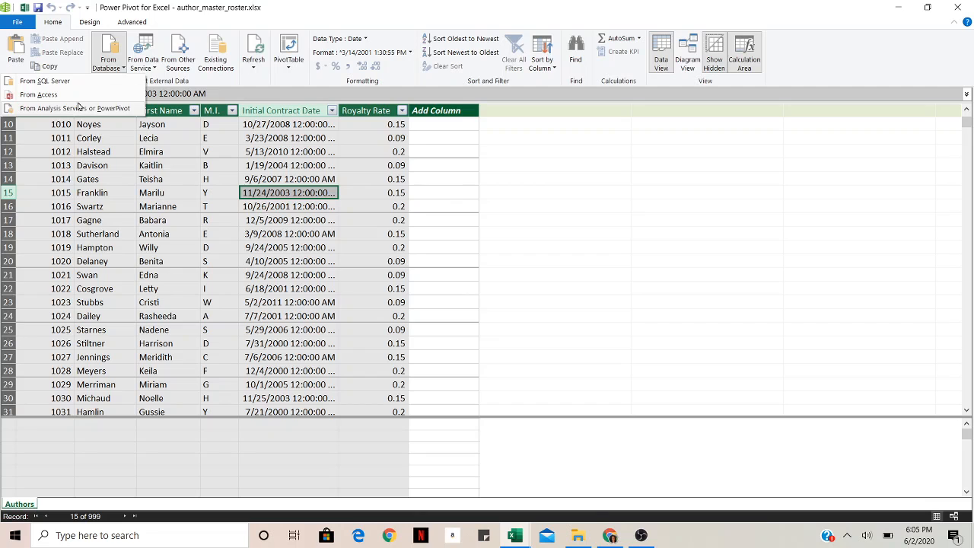
{"action": "left_click", "coordinate": [148, 72]}
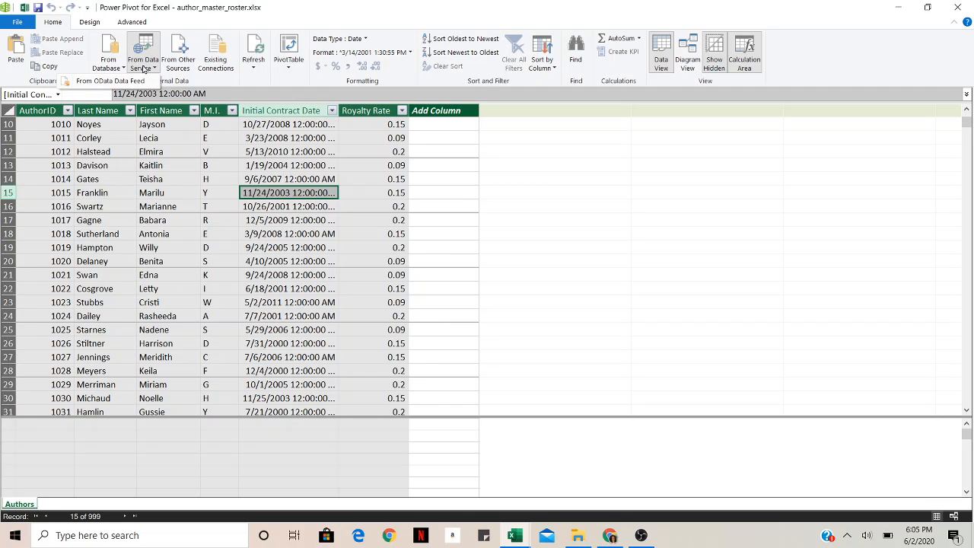
{"action": "left_click", "coordinate": [182, 70]}
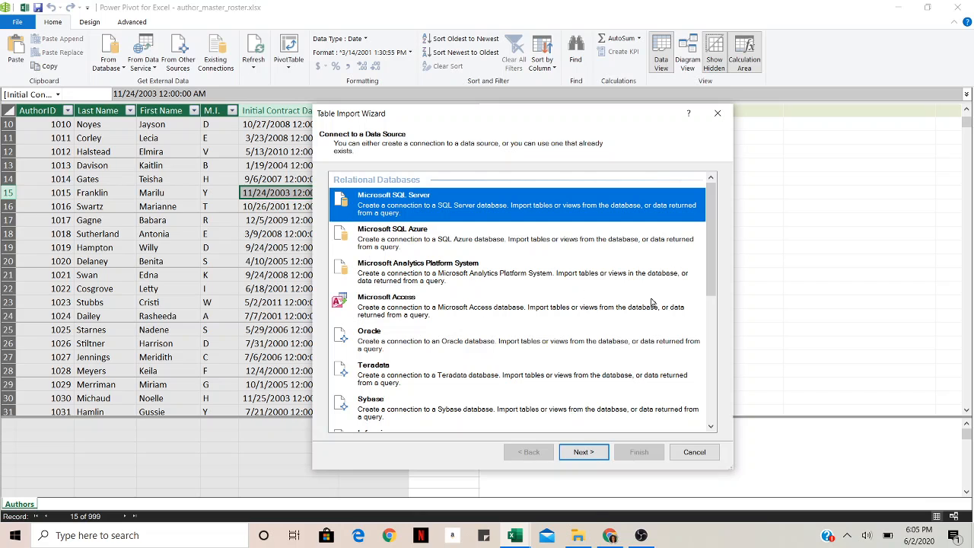
{"action": "left_click_drag", "start_coordinate": [714, 231], "coordinate": [720, 358]}
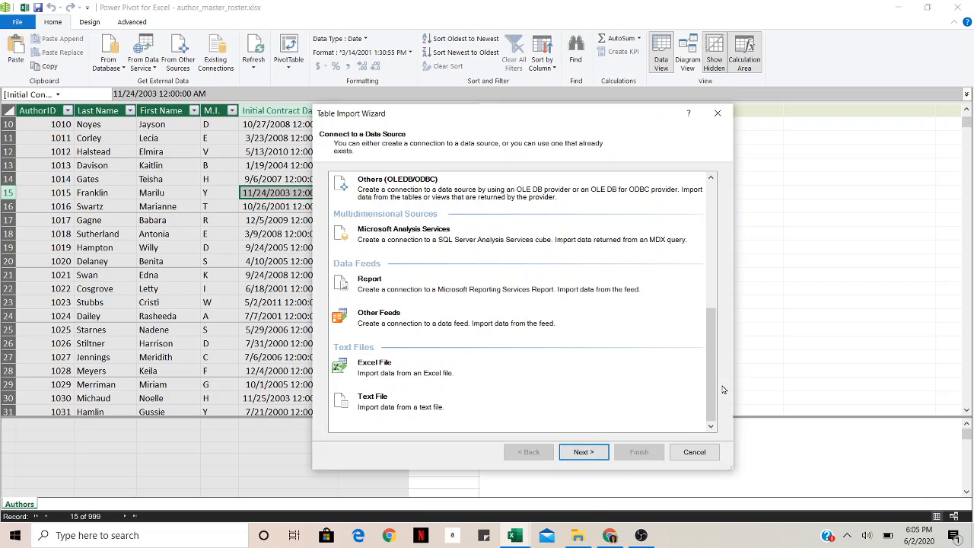
{"action": "left_click", "coordinate": [694, 452]}
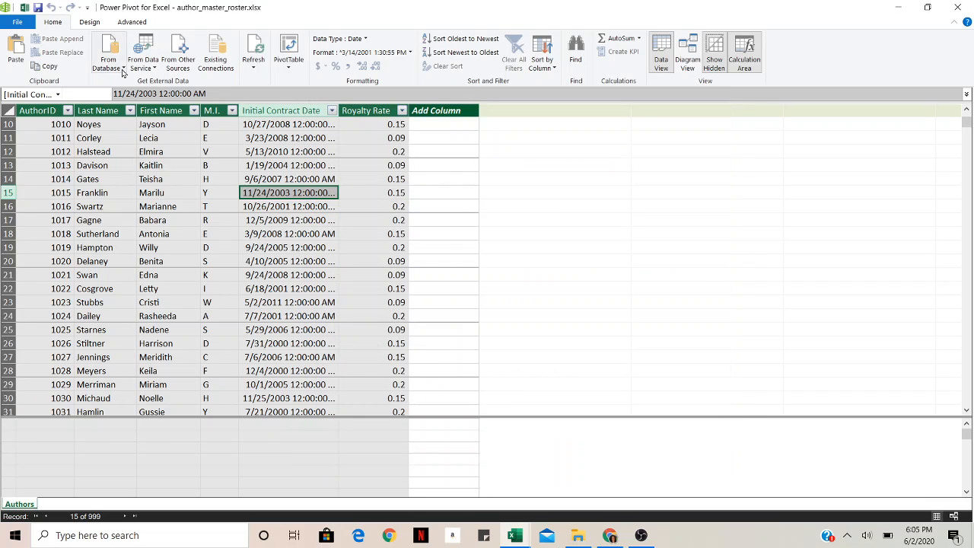
Connect the data model to the Access database Fuller and Ackerman.accdb in the Custom Access folder, without logon details.
{"action": "left_click", "coordinate": [108, 61]}
{"action": "left_click", "coordinate": [109, 97]}
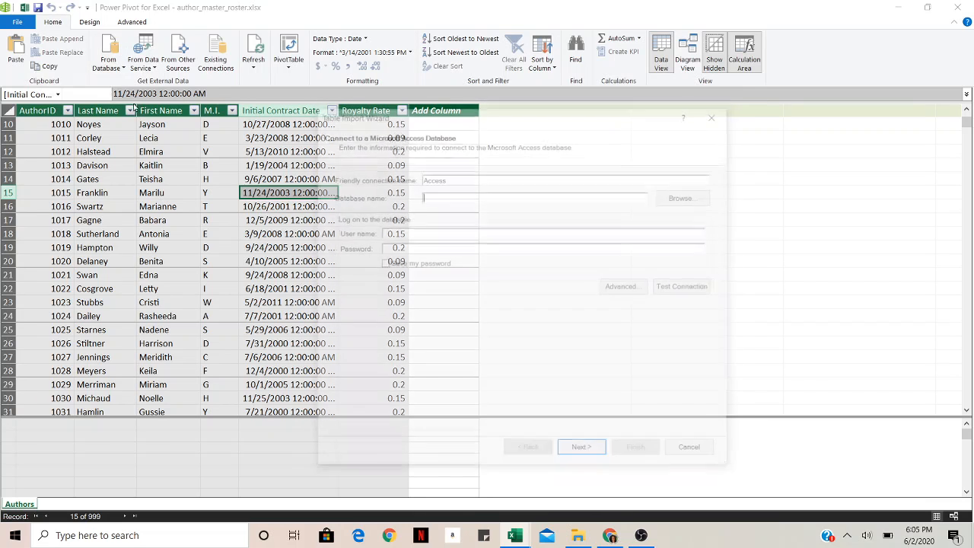
{"action": "left_click", "coordinate": [684, 200]}
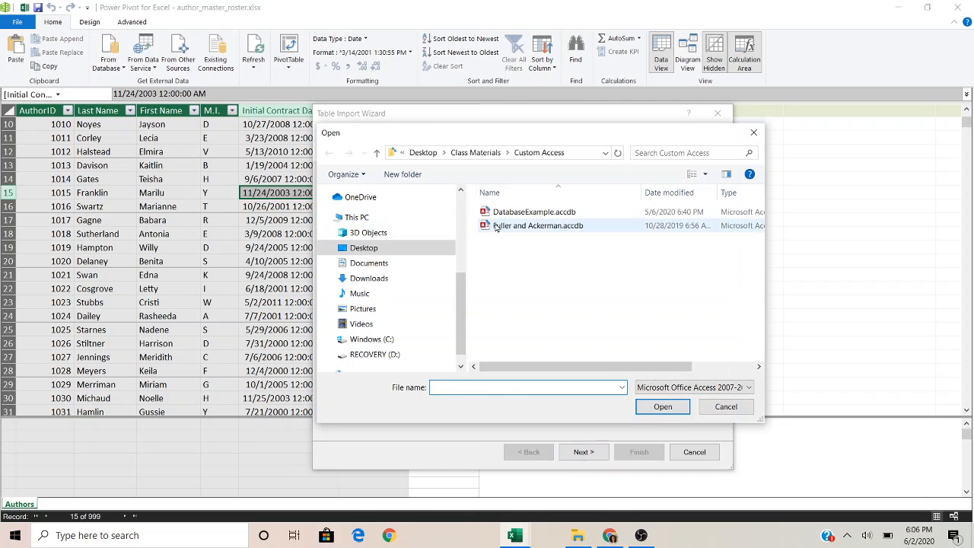
{"action": "left_click", "coordinate": [518, 225]}
{"action": "left_click", "coordinate": [639, 405]}
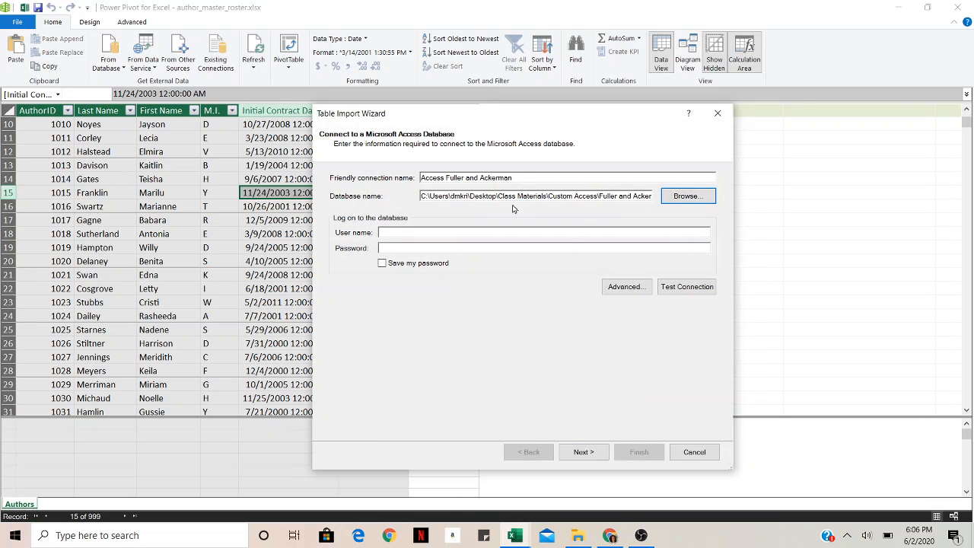
{"action": "left_click", "coordinate": [584, 453]}
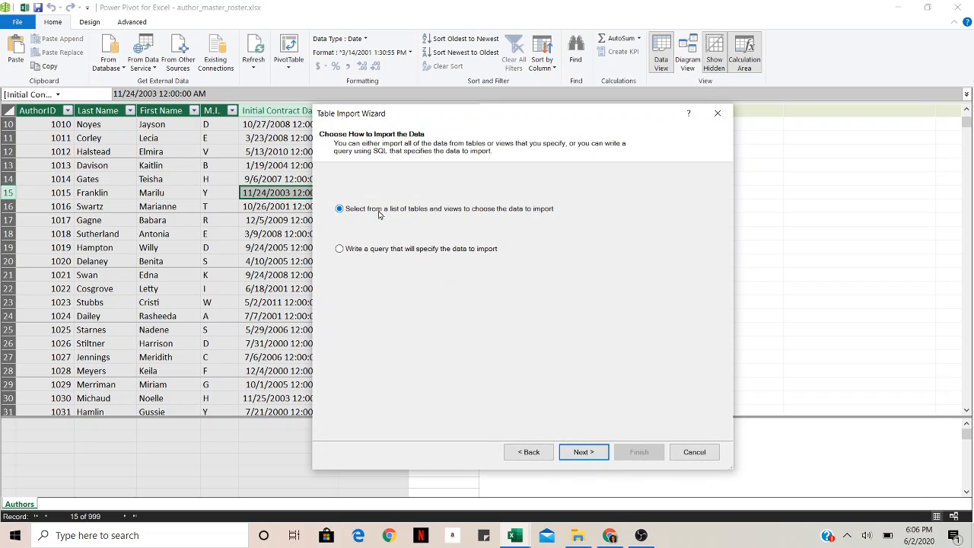
Import the tblBookSales table into the data model, choosing it from the list of tables and views.
{"action": "left_click", "coordinate": [600, 456]}
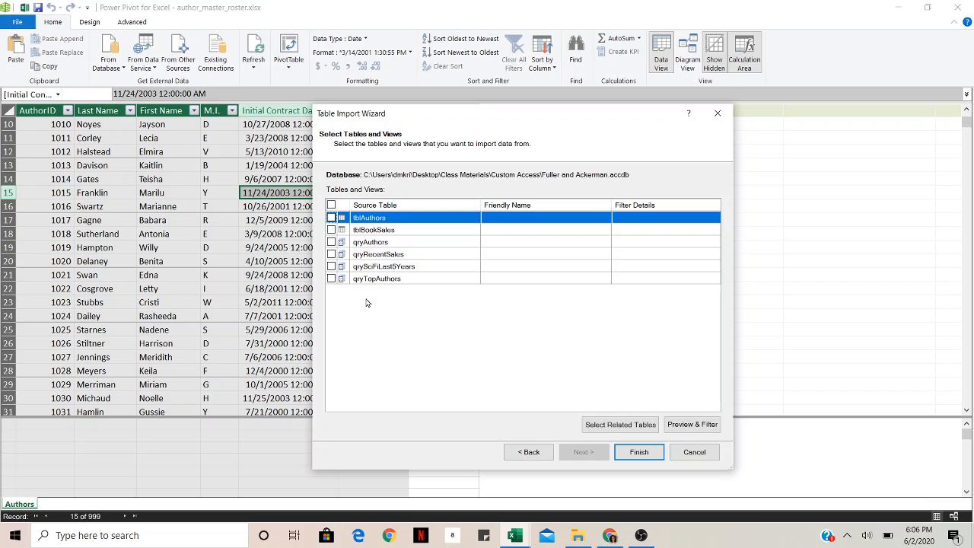
{"action": "left_click", "coordinate": [331, 230]}
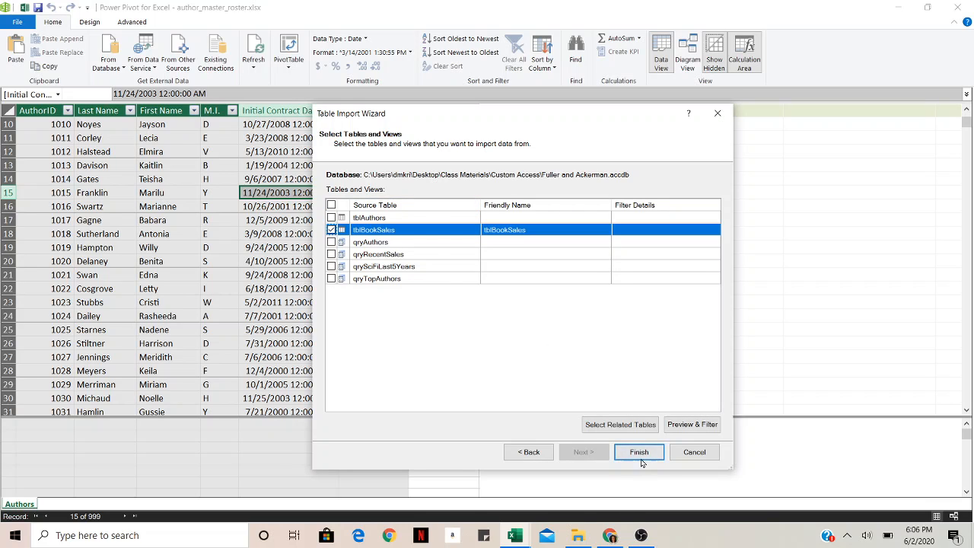
{"action": "left_click", "coordinate": [639, 454]}
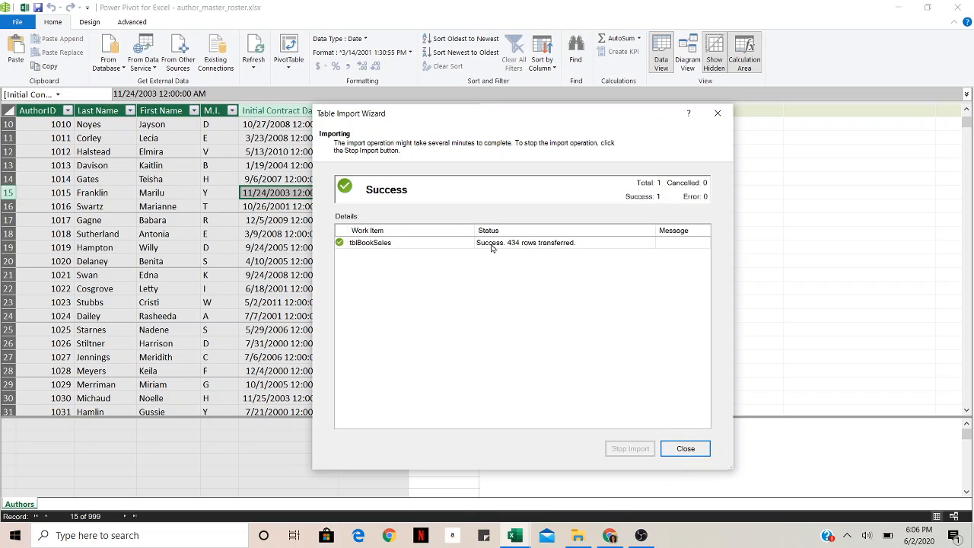
{"action": "left_click", "coordinate": [686, 448]}
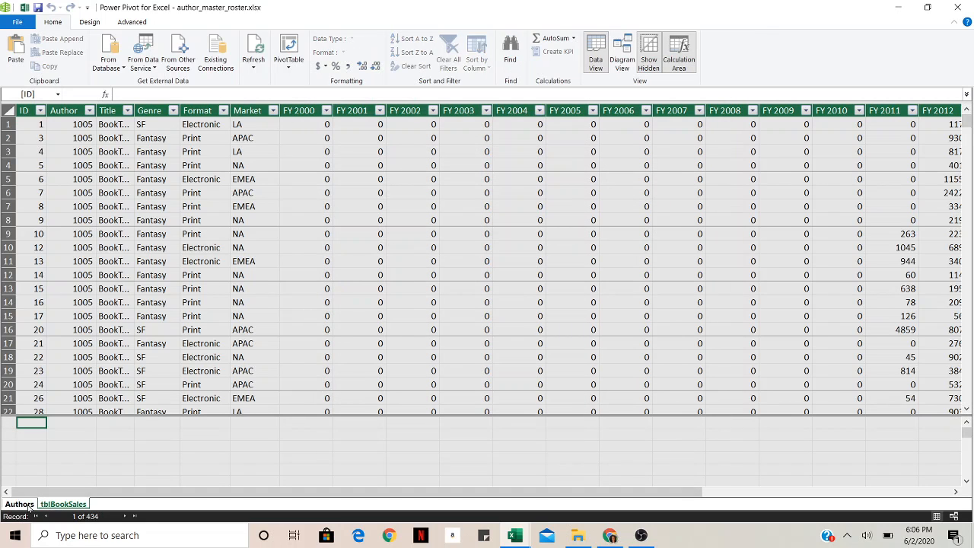
Look over the Authors and tblBookSales tables in the data model.
{"action": "left_click", "coordinate": [23, 505]}
{"action": "left_click", "coordinate": [61, 505]}
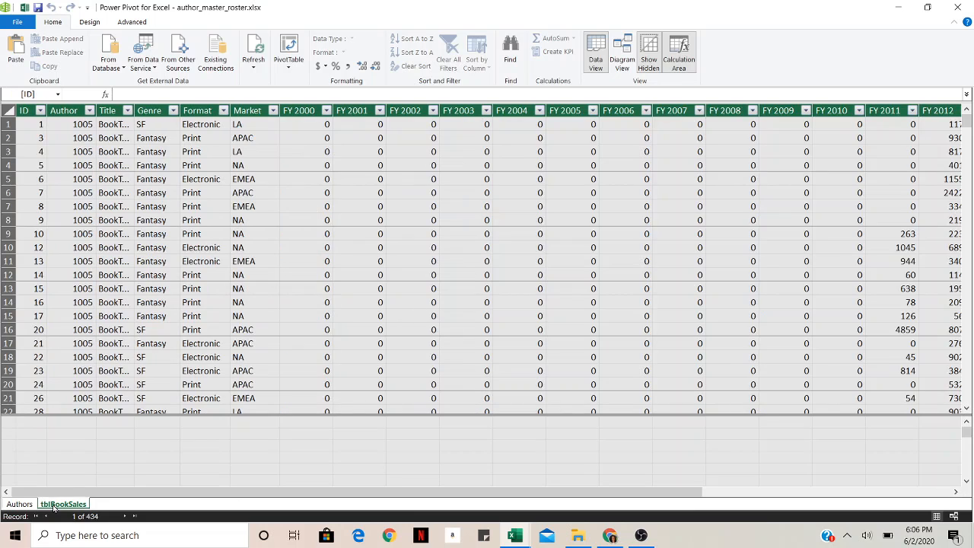
{"action": "left_click", "coordinate": [335, 231]}
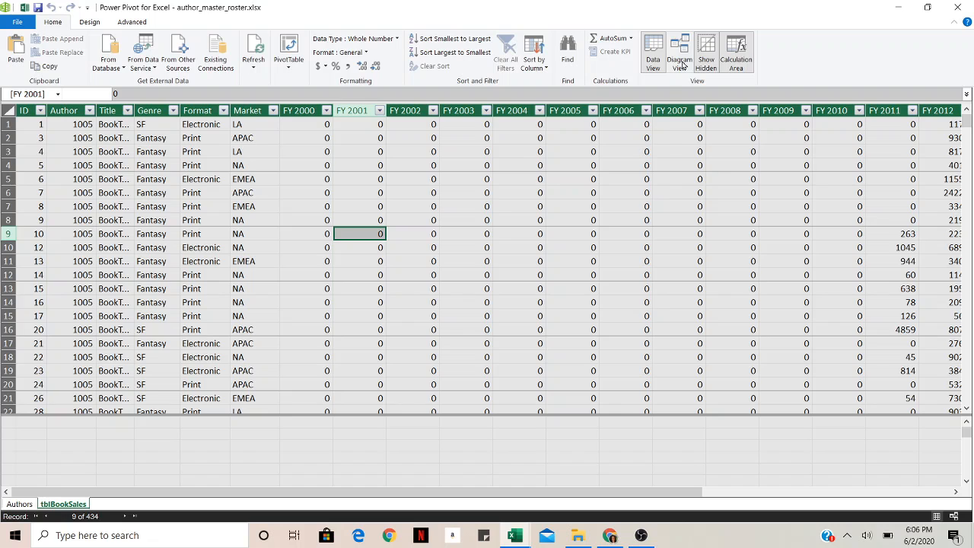
Create a relationship in diagram view from AuthorID in the Authors table to Author in the tblBookSales table.
{"action": "left_click", "coordinate": [85, 150]}
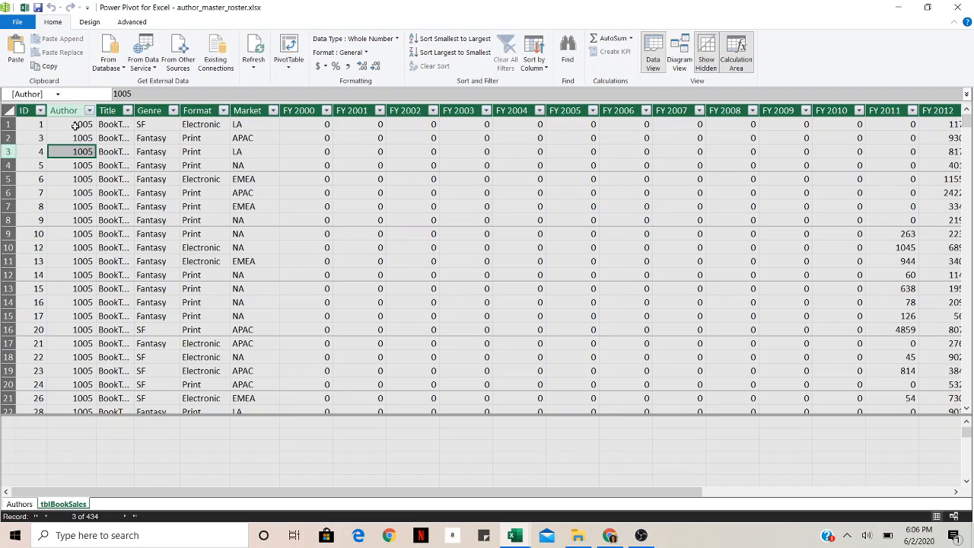
{"action": "left_click", "coordinate": [30, 505]}
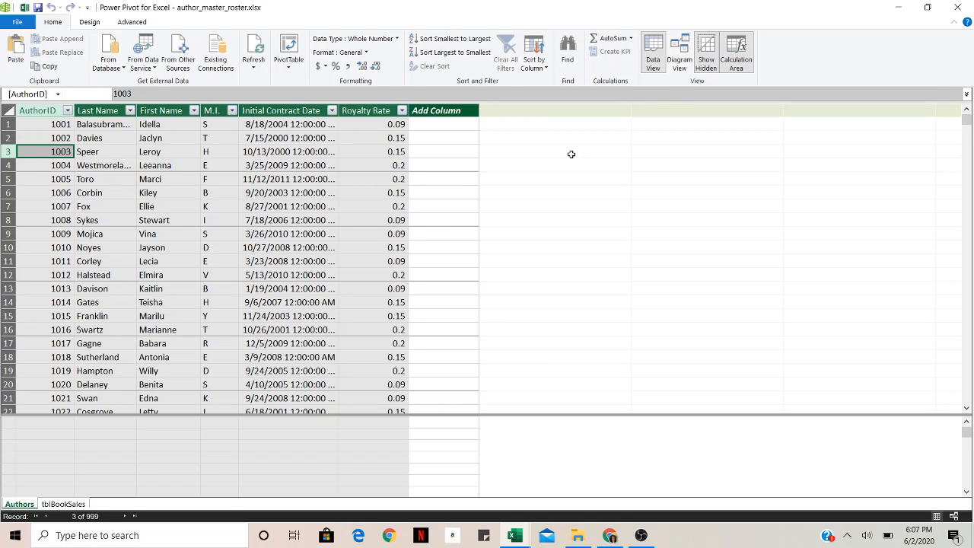
{"action": "left_click", "coordinate": [681, 61]}
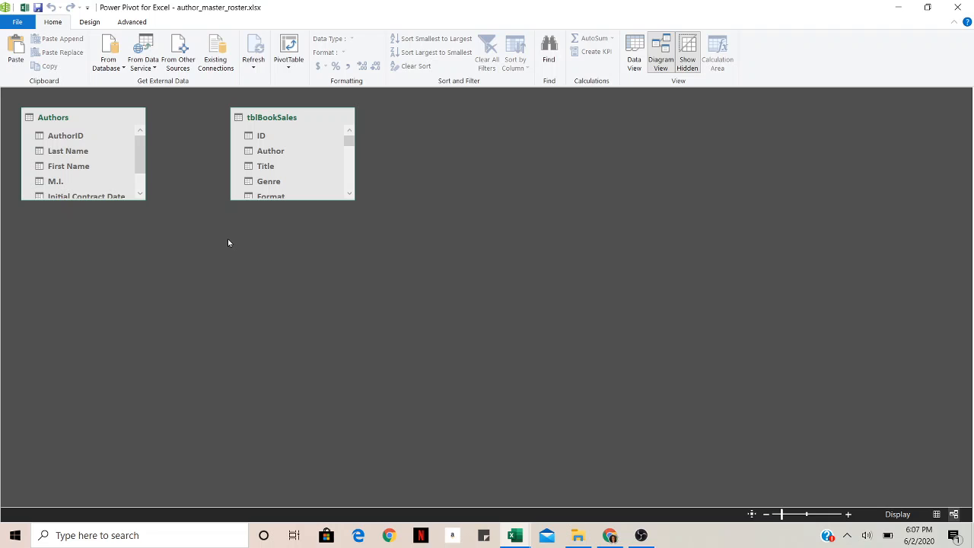
{"action": "left_click", "coordinate": [54, 141]}
{"action": "left_click", "coordinate": [268, 152]}
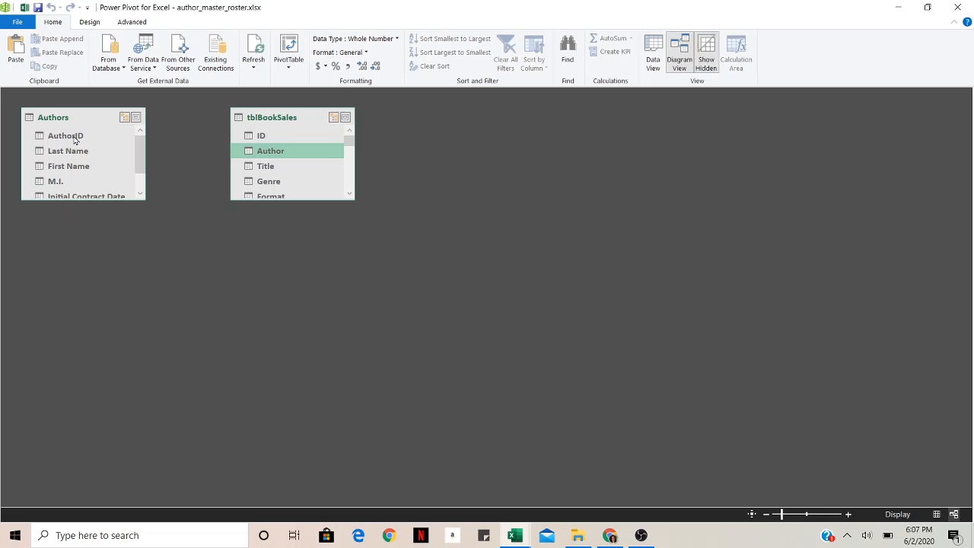
{"action": "mouse_move", "coordinate": [74, 139]}
{"action": "left_mouse_down"}
{"action": "mouse_move", "coordinate": [264, 160]}
{"action": "mouse_move", "coordinate": [260, 152]}
{"action": "left_mouse_up"}
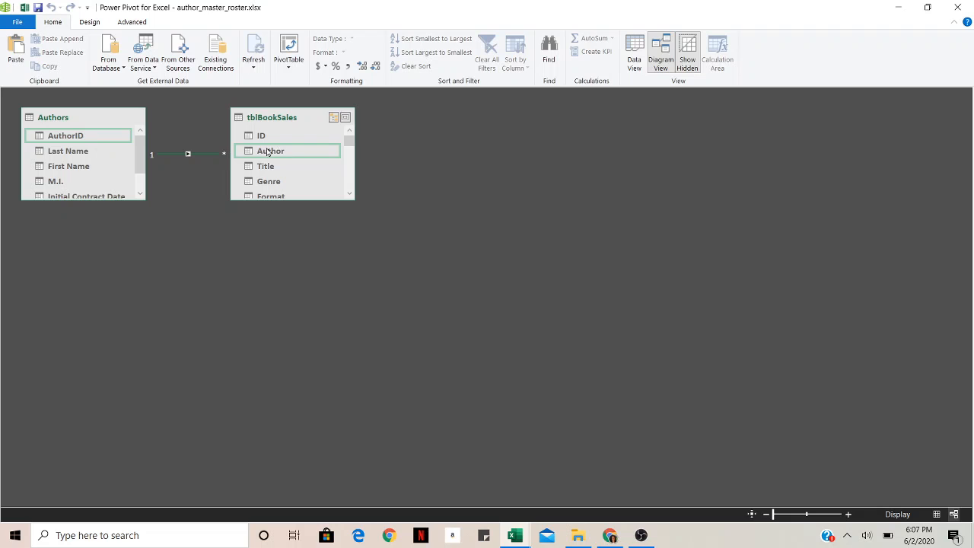
Review both related tables in data view and create a PivotTable from the data model on a new worksheet.
{"action": "left_click", "coordinate": [635, 60]}
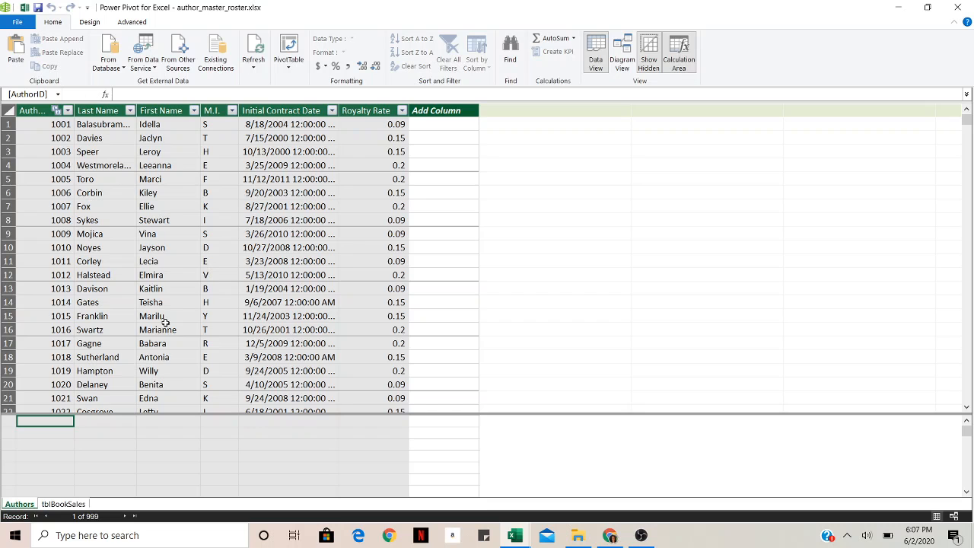
{"action": "left_click", "coordinate": [61, 503]}
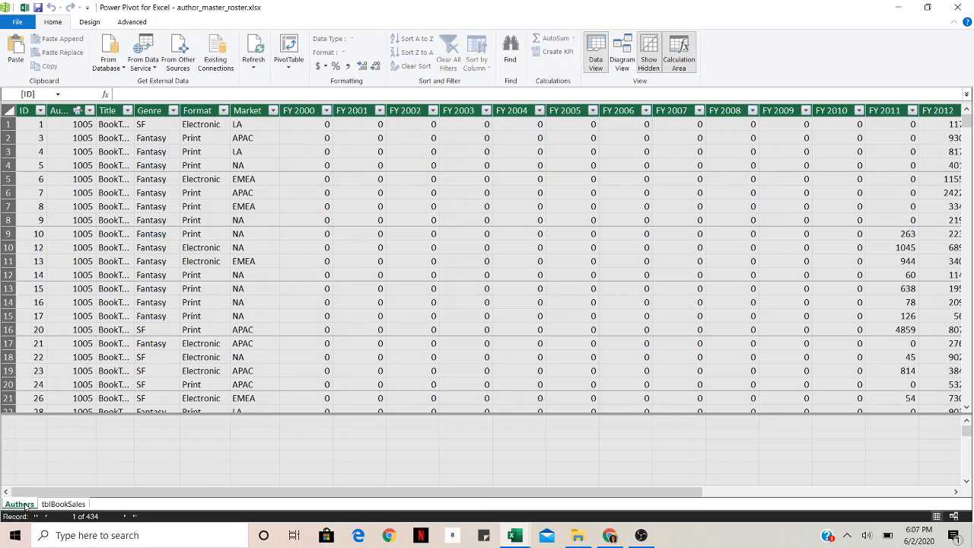
{"action": "left_click", "coordinate": [23, 503]}
{"action": "left_click", "coordinate": [73, 505]}
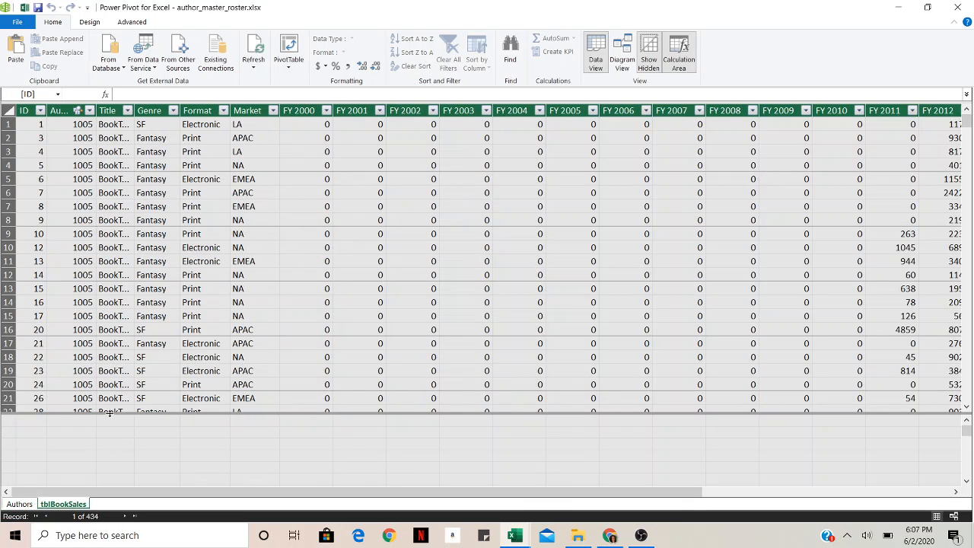
{"action": "left_click", "coordinate": [151, 289]}
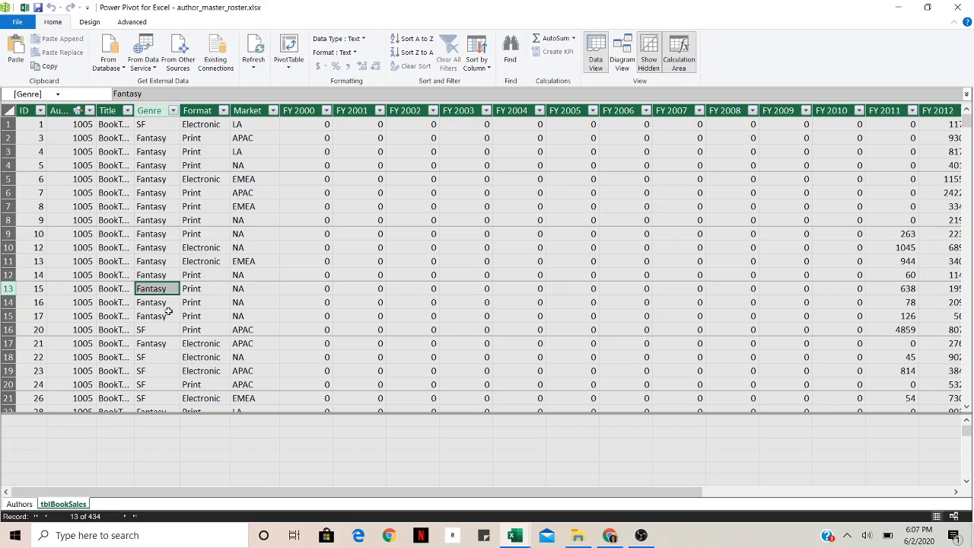
{"action": "left_click", "coordinate": [297, 61]}
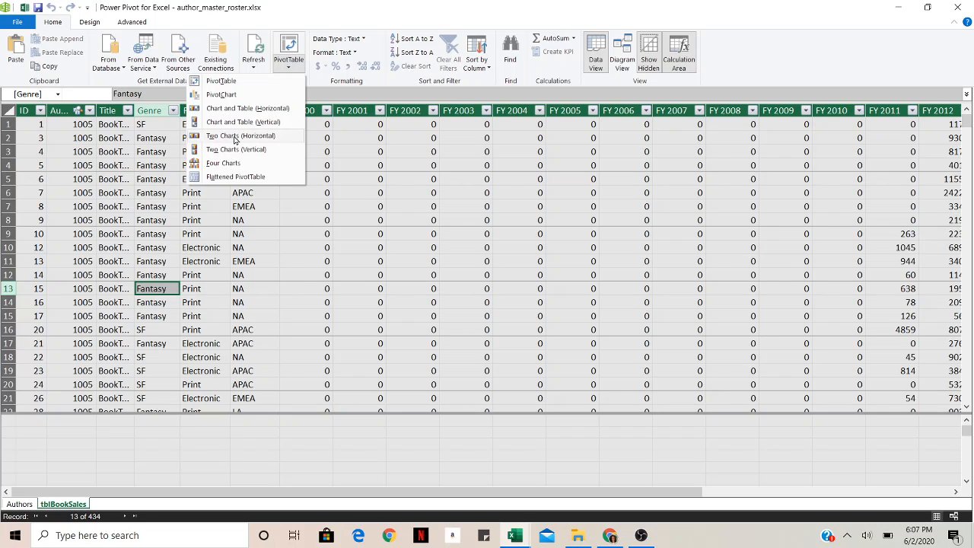
{"action": "left_click", "coordinate": [217, 81]}
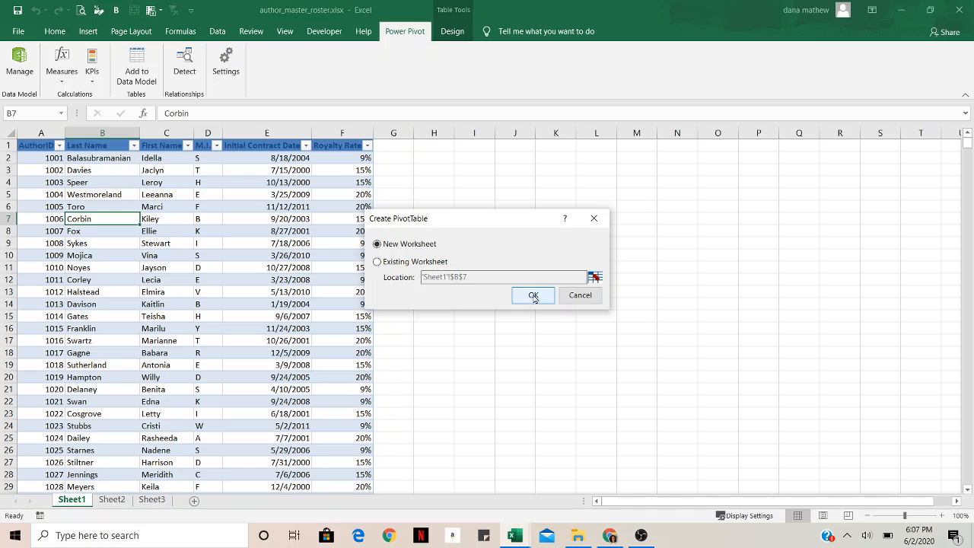
{"action": "left_click", "coordinate": [534, 296]}
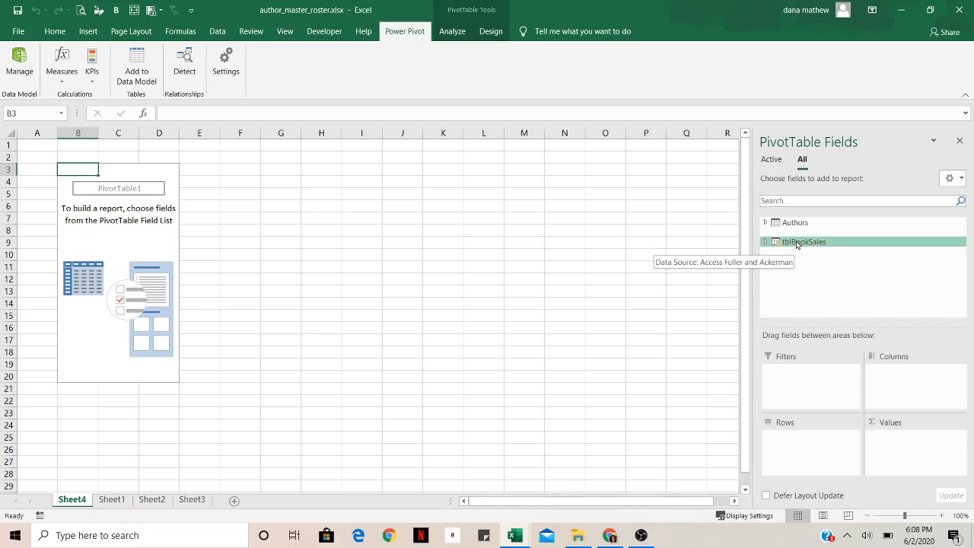
Place AuthorID from Authors in the PivotTable's rows and TotalEarnings from tblBookSales in its values.
{"action": "left_click", "coordinate": [771, 223]}
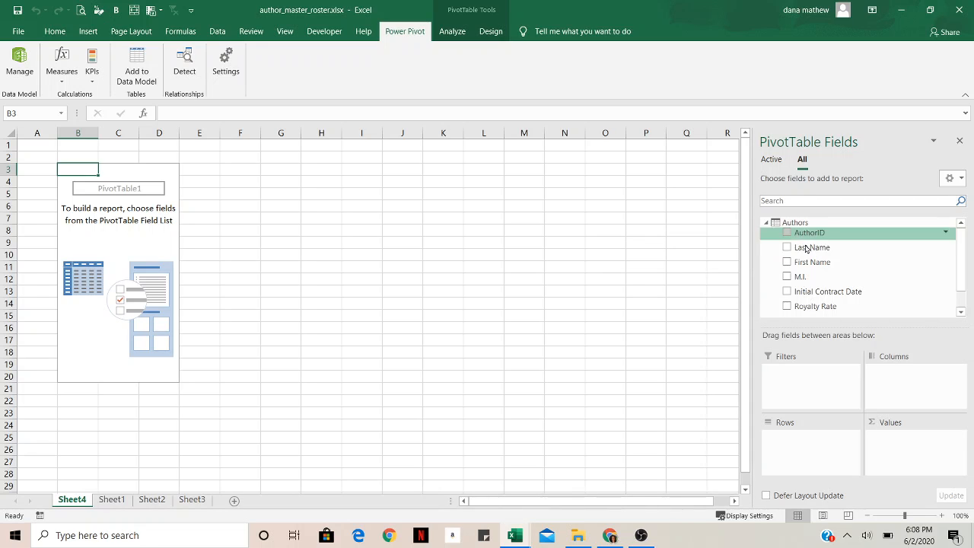
{"action": "left_click_drag", "start_coordinate": [810, 235], "coordinate": [799, 438]}
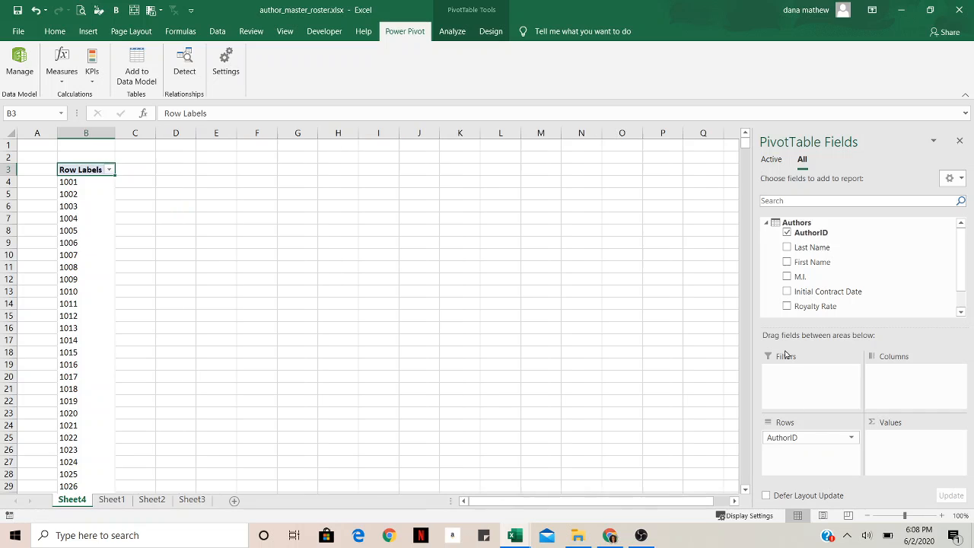
{"action": "left_click", "coordinate": [767, 223]}
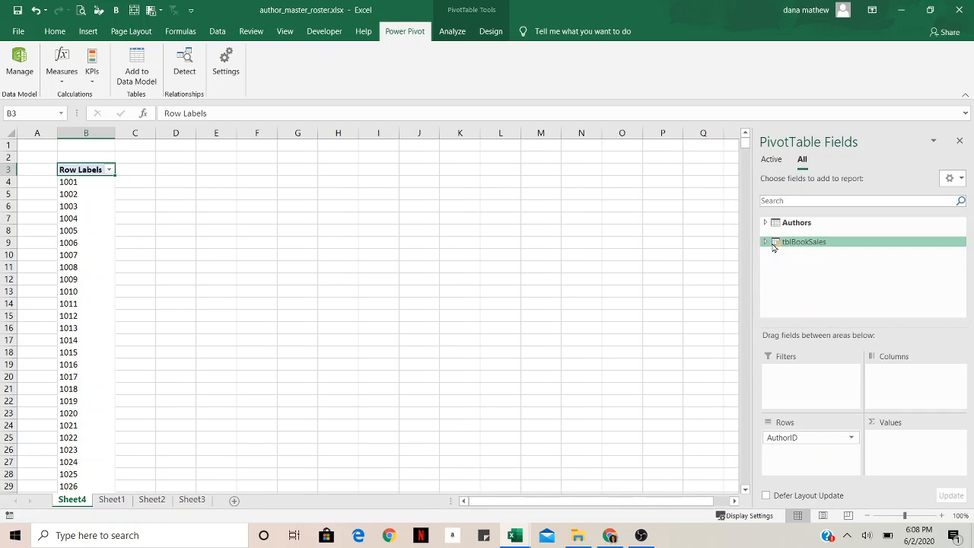
{"action": "left_click", "coordinate": [770, 242]}
{"action": "scroll", "coordinate": [822, 278], "scroll_direction": "down", "scroll_amount": 8}
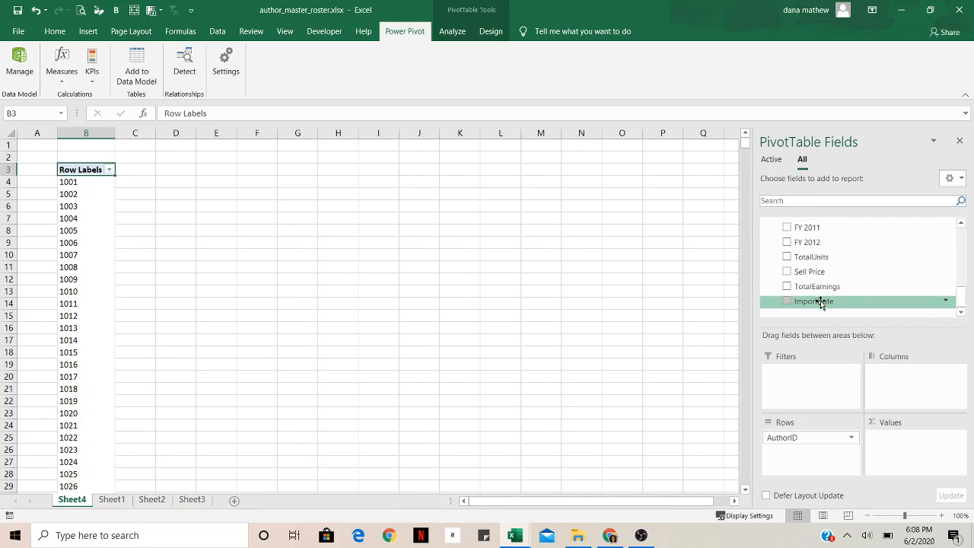
{"action": "left_click_drag", "start_coordinate": [822, 293], "coordinate": [906, 453]}
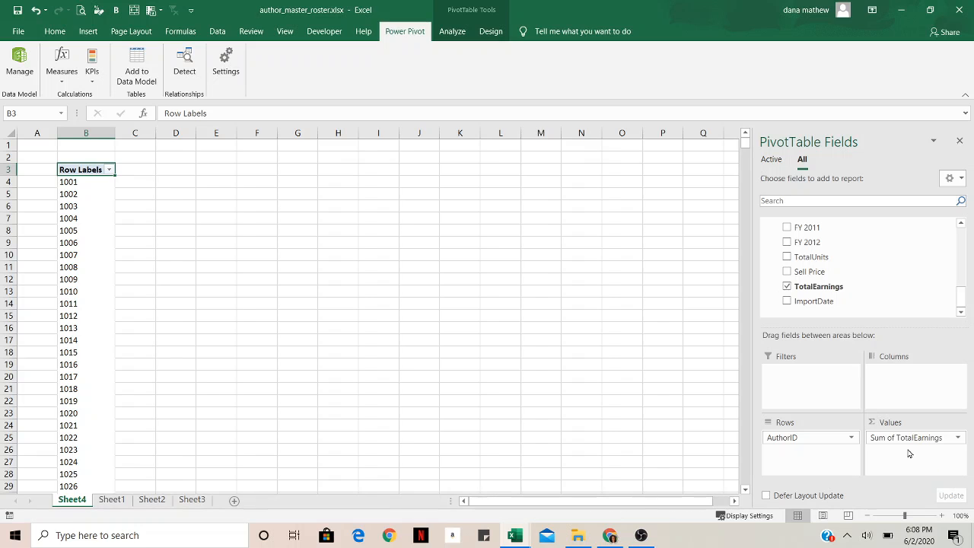
Examine the relationship list for the PivotTable's tables and leave the Manage Relationships dialog.
{"action": "left_click", "coordinate": [183, 255]}
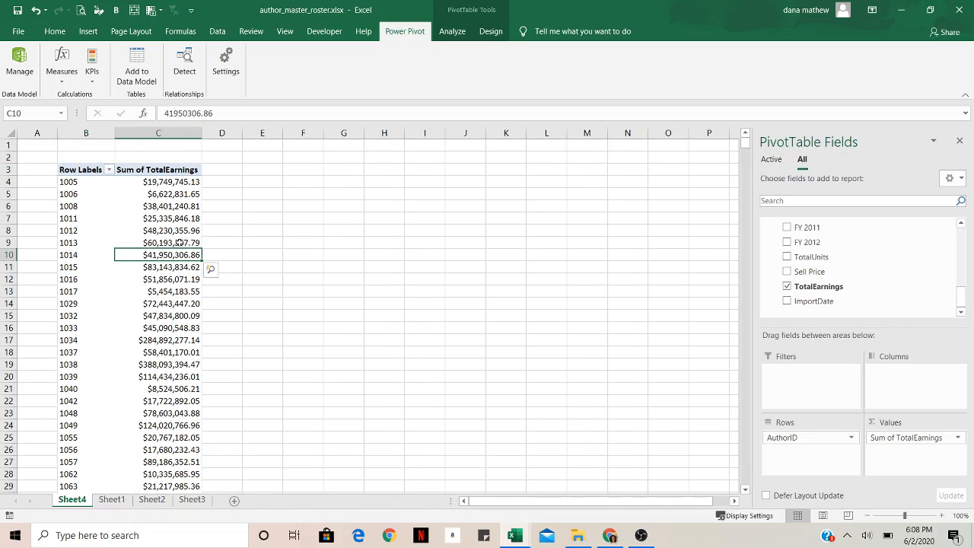
{"action": "left_click", "coordinate": [457, 31]}
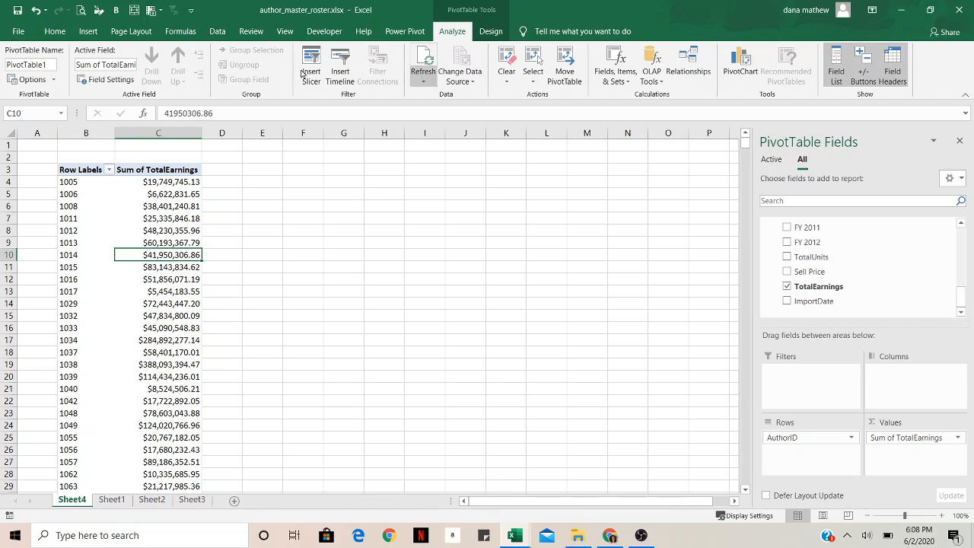
{"action": "left_click", "coordinate": [689, 67]}
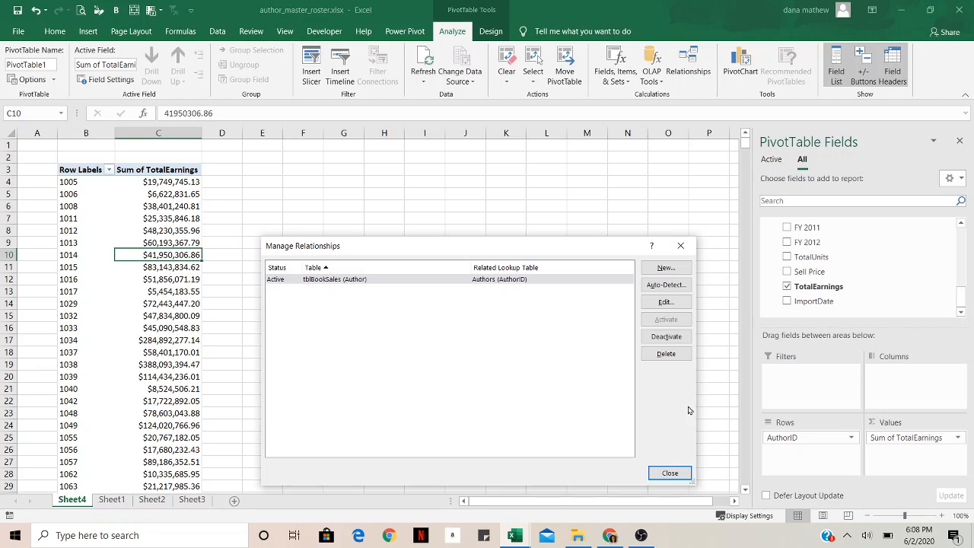
{"action": "left_click", "coordinate": [670, 473]}
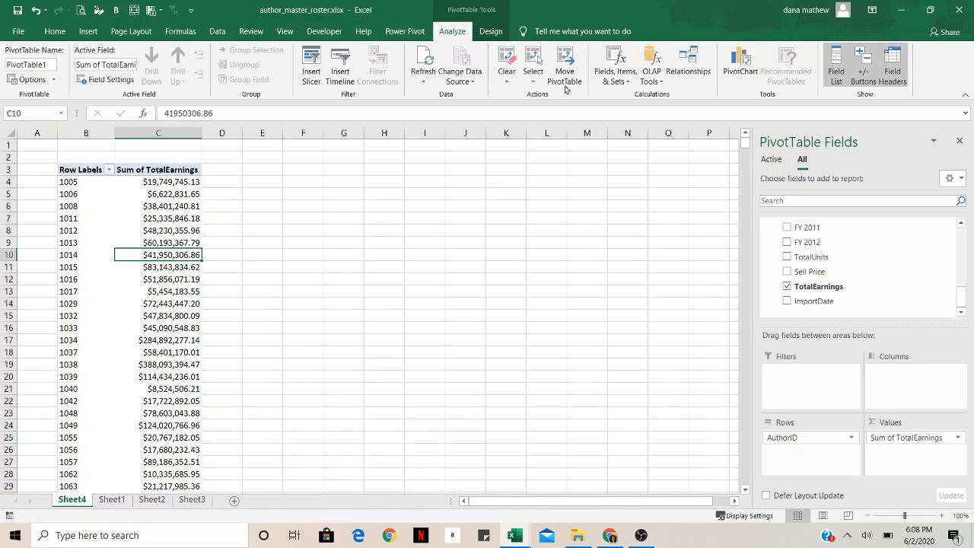
Apply the first orange style in the PivotTable Styles gallery to the PivotTable.
{"action": "left_click", "coordinate": [494, 34]}
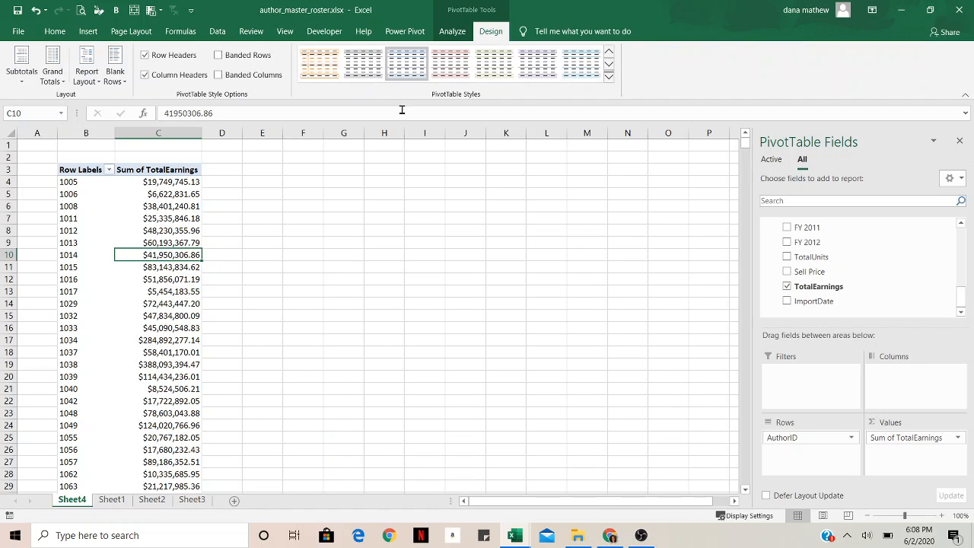
{"action": "left_click", "coordinate": [326, 71]}
{"action": "left_click", "coordinate": [166, 242]}
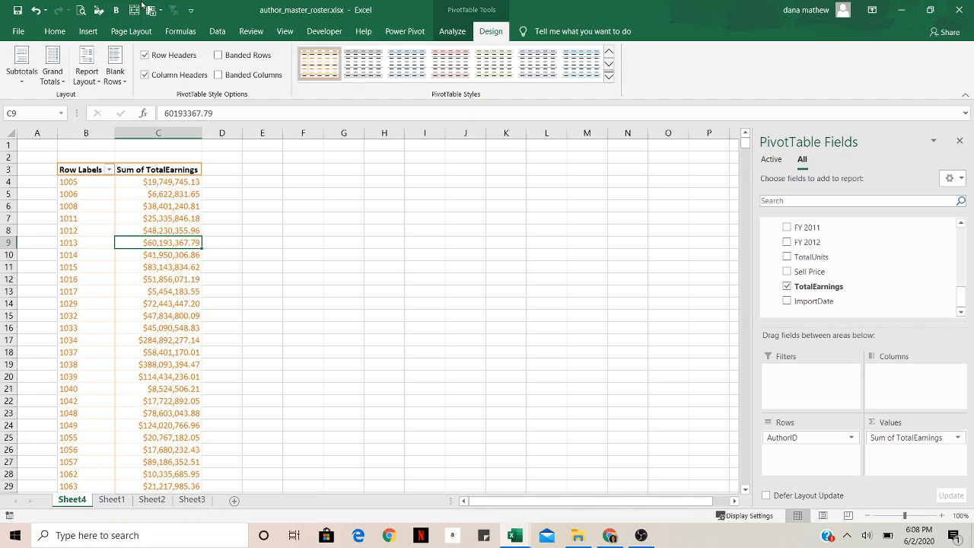
Sort the PivotTable by Sum of TotalEarnings from largest to smallest and select the first author's row.
{"action": "left_click", "coordinate": [227, 32]}
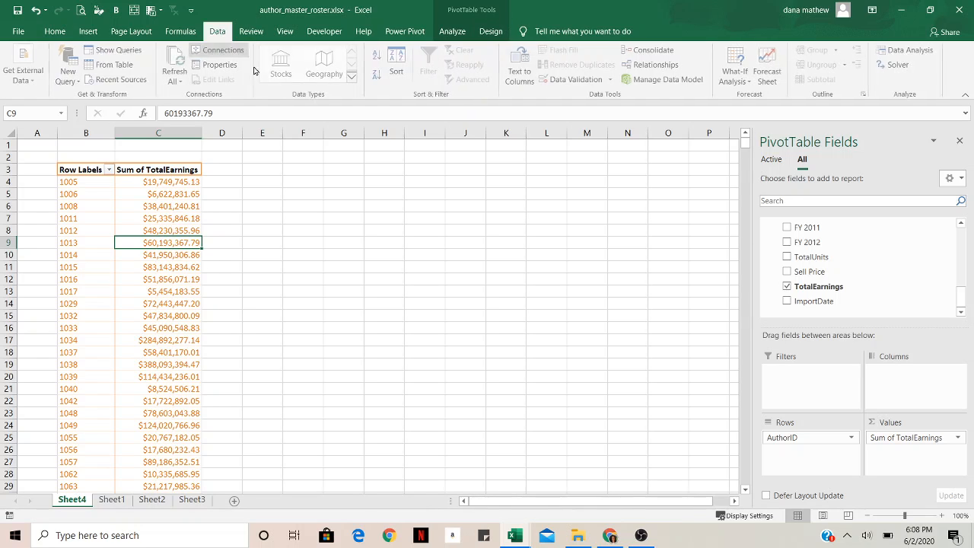
{"action": "left_click", "coordinate": [378, 74]}
{"action": "left_click", "coordinate": [154, 218]}
{"action": "left_click", "coordinate": [72, 183]}
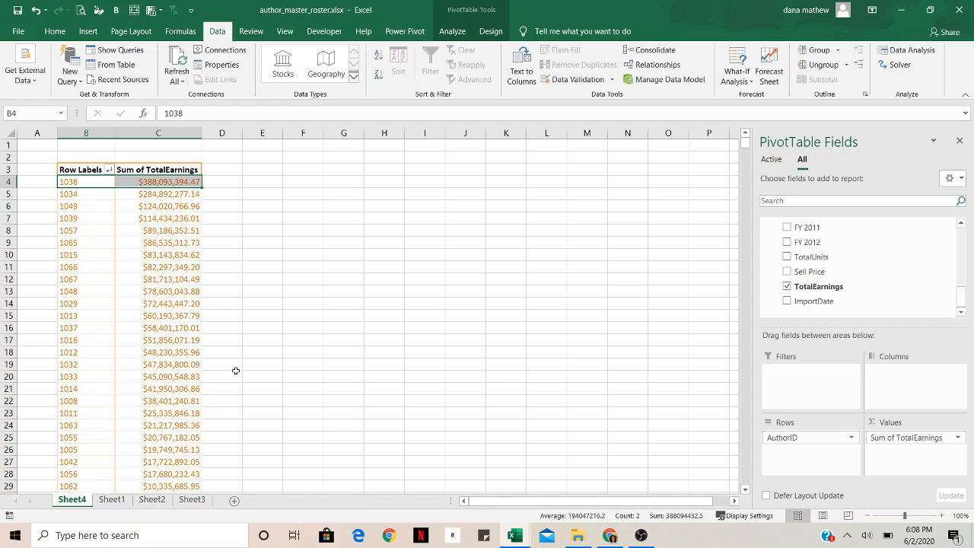
Look at tblBookSales in the Power Pivot window, then return to the workbook and look through the sorted author earnings.
{"action": "left_click", "coordinate": [407, 32]}
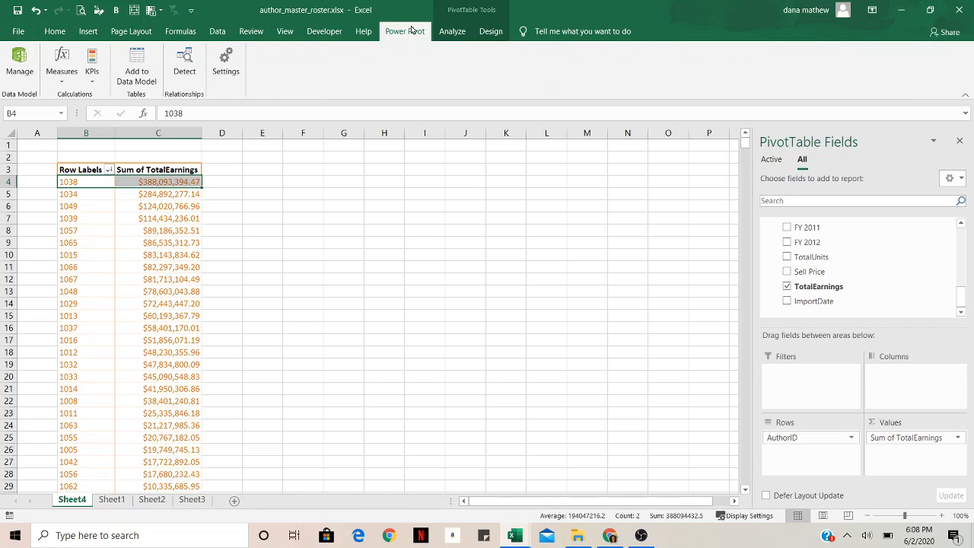
{"action": "mouse_move", "coordinate": [514, 535]}
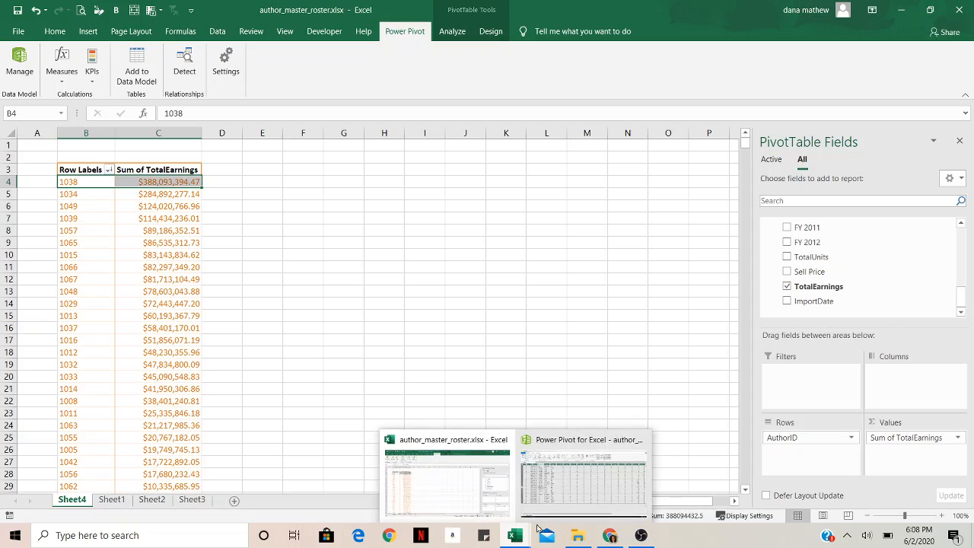
{"action": "left_click", "coordinate": [548, 508]}
{"action": "left_click", "coordinate": [284, 256]}
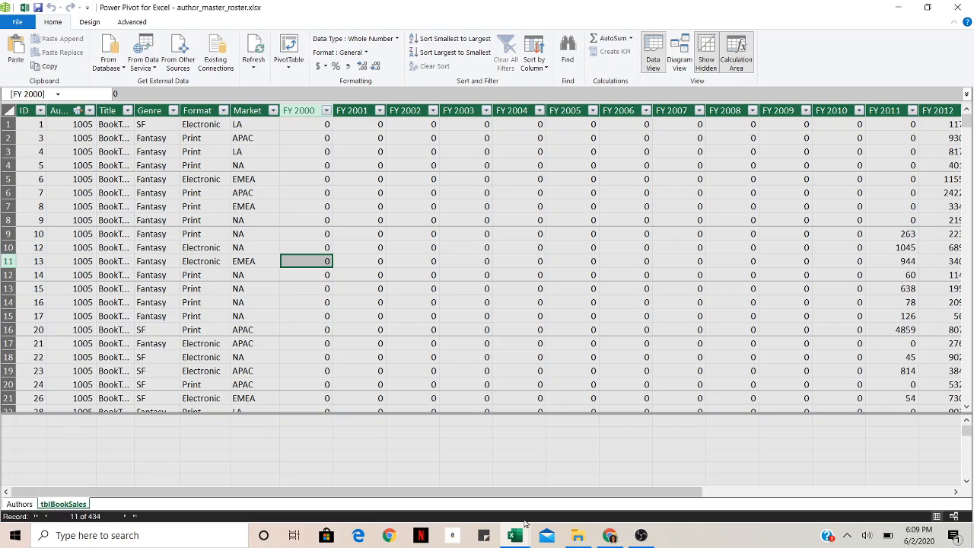
{"action": "mouse_move", "coordinate": [514, 535]}
{"action": "left_click", "coordinate": [503, 511]}
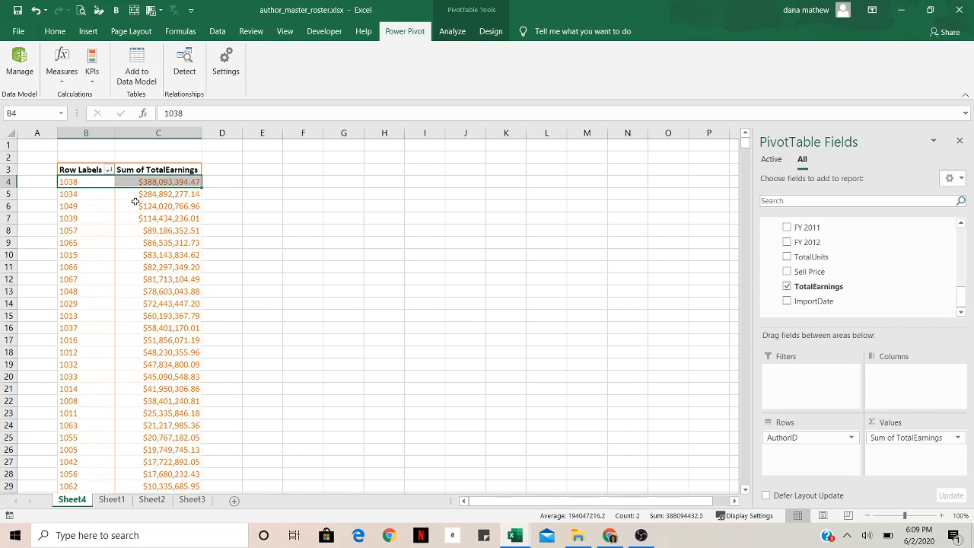
{"action": "scroll", "coordinate": [137, 251], "scroll_direction": "down", "scroll_amount": 13}
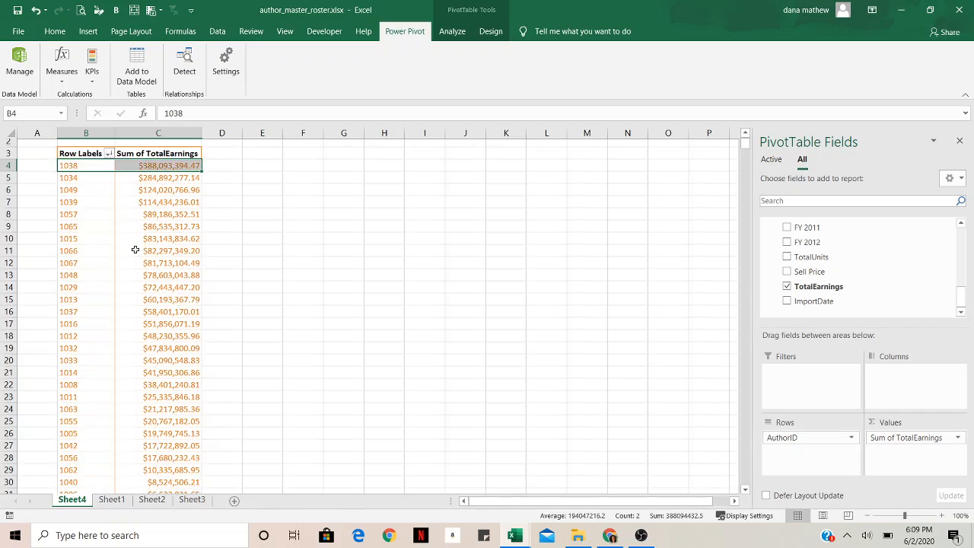
{"action": "scroll", "coordinate": [153, 287], "scroll_direction": "up", "scroll_amount": 6}
{"action": "scroll", "coordinate": [152, 287], "scroll_direction": "up", "scroll_amount": 7}
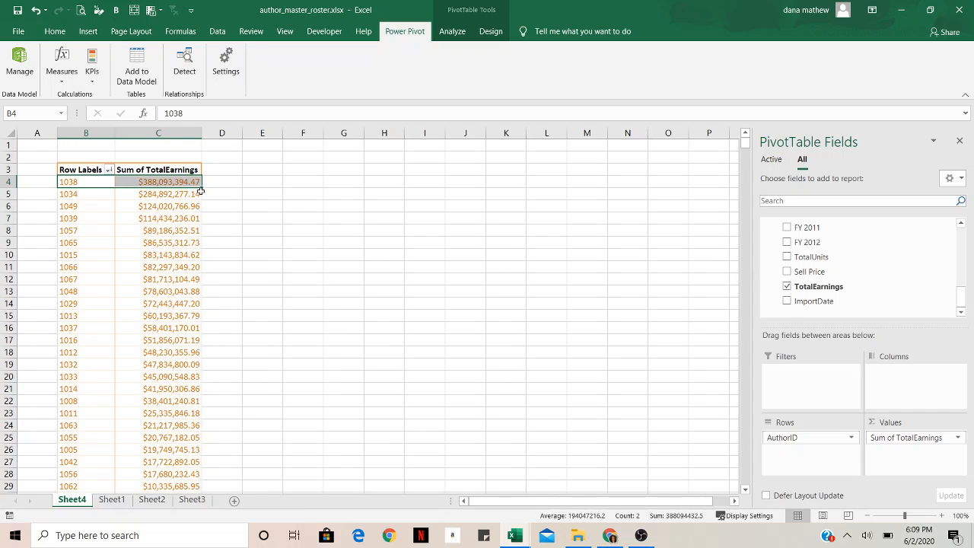
Filter the PivotTable's row labels to show only author IDs 1005 and 1006.
{"action": "left_click", "coordinate": [109, 170]}
{"action": "left_click", "coordinate": [33, 295]}
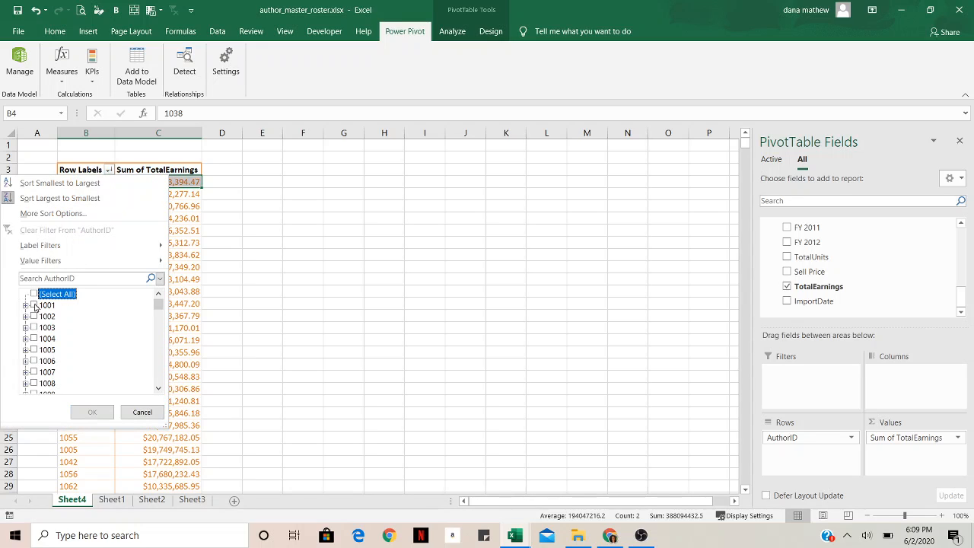
{"action": "left_click", "coordinate": [33, 350]}
{"action": "left_click", "coordinate": [36, 363]}
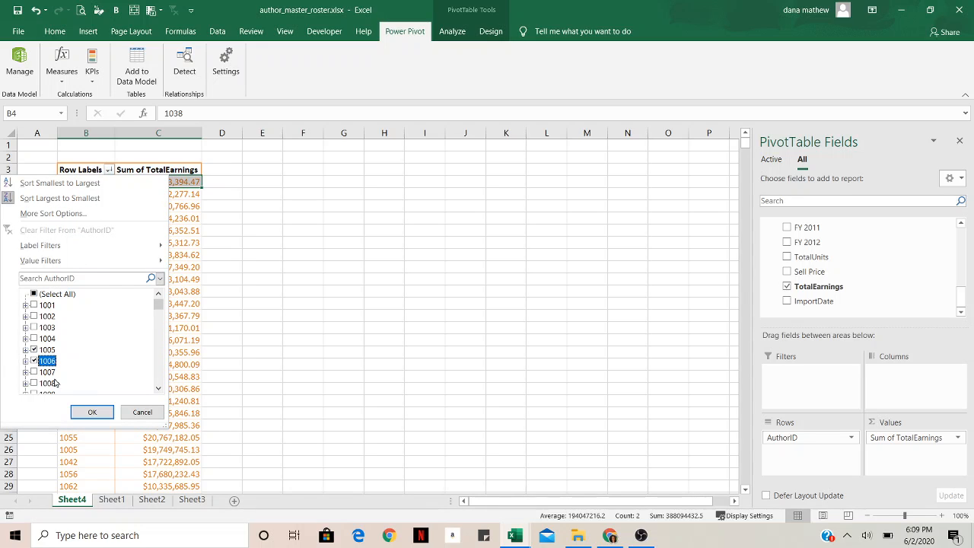
{"action": "left_click", "coordinate": [92, 412]}
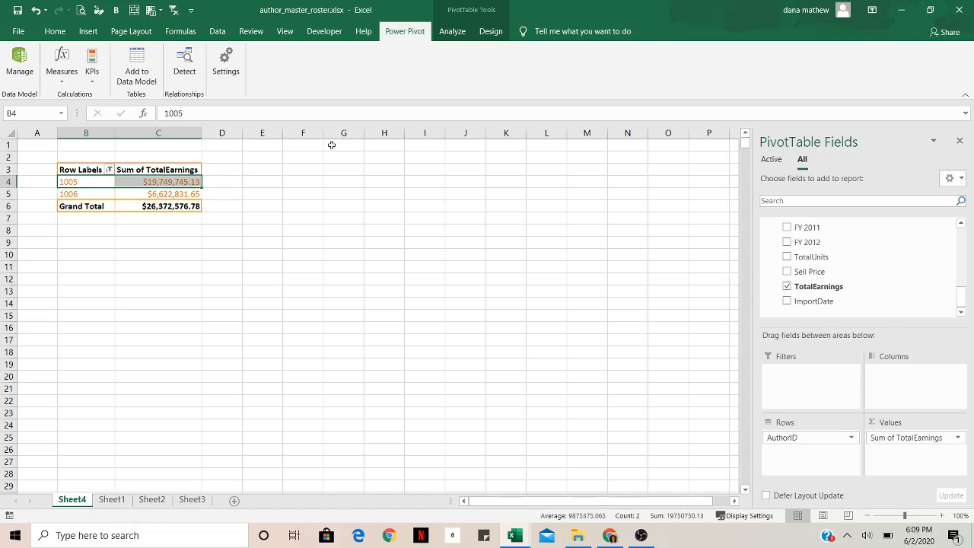
Look at the tblBookSales and Authors tables in the Power Pivot window, then return to the workbook's PivotTable sheet.
{"action": "mouse_move", "coordinate": [513, 540]}
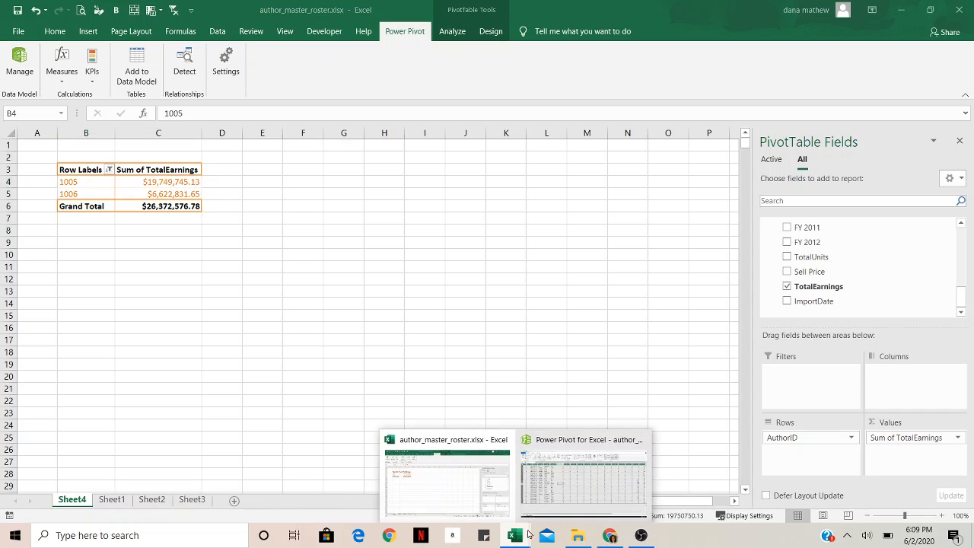
{"action": "left_click", "coordinate": [586, 472]}
{"action": "left_click", "coordinate": [384, 221]}
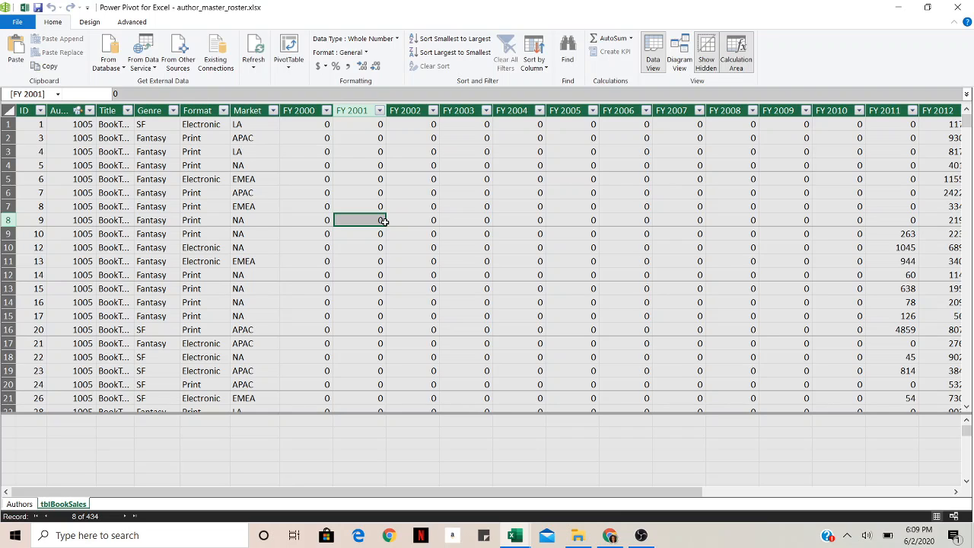
{"action": "left_click", "coordinate": [20, 504]}
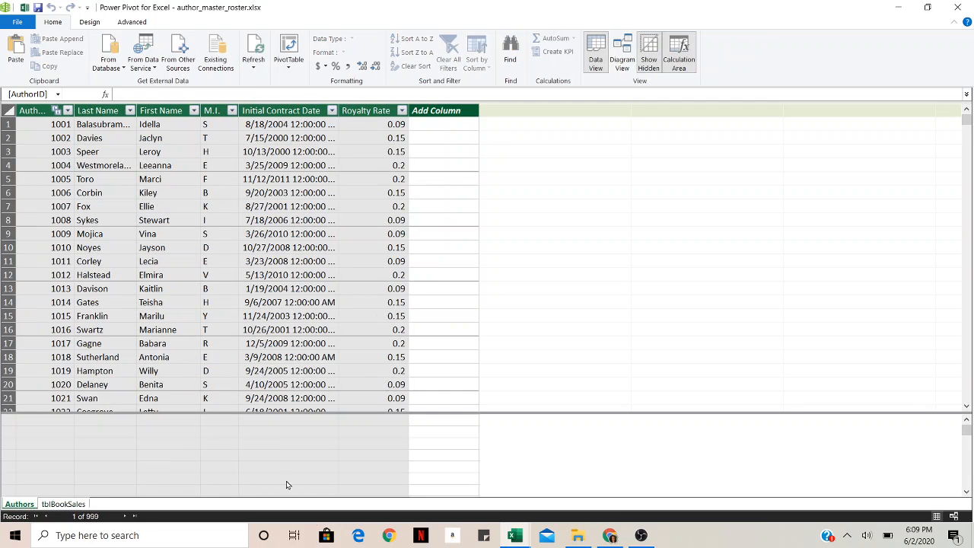
{"action": "mouse_move", "coordinate": [515, 535]}
{"action": "left_click", "coordinate": [456, 448]}
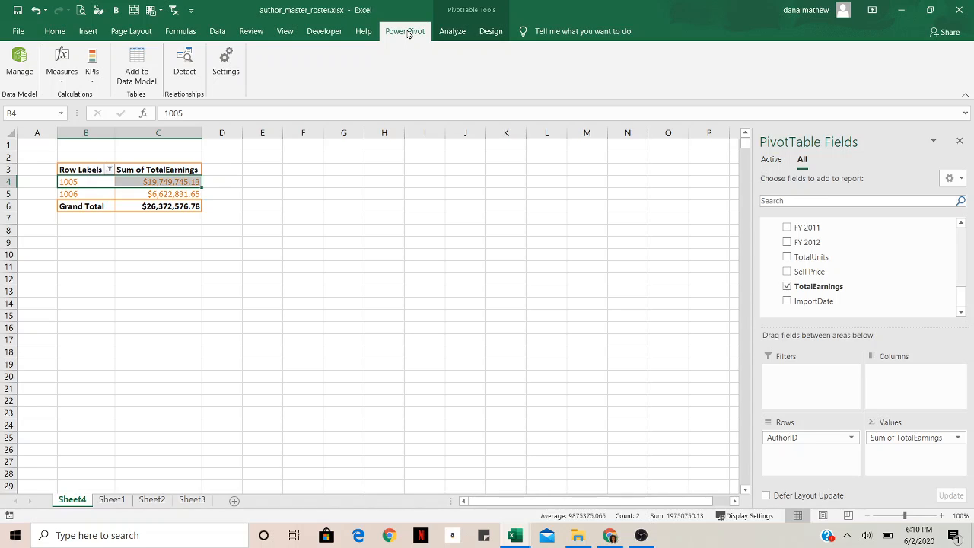
Search Excel's commands for "powerpiv" and go to the Power Pivot window from the suggested action.
{"action": "left_click", "coordinate": [564, 31]}
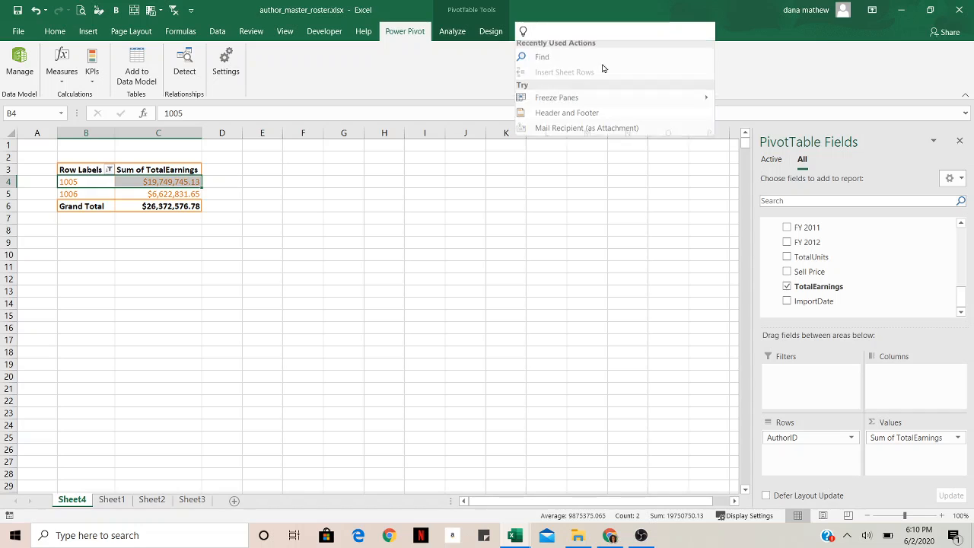
{"action": "type", "text": "powe"}
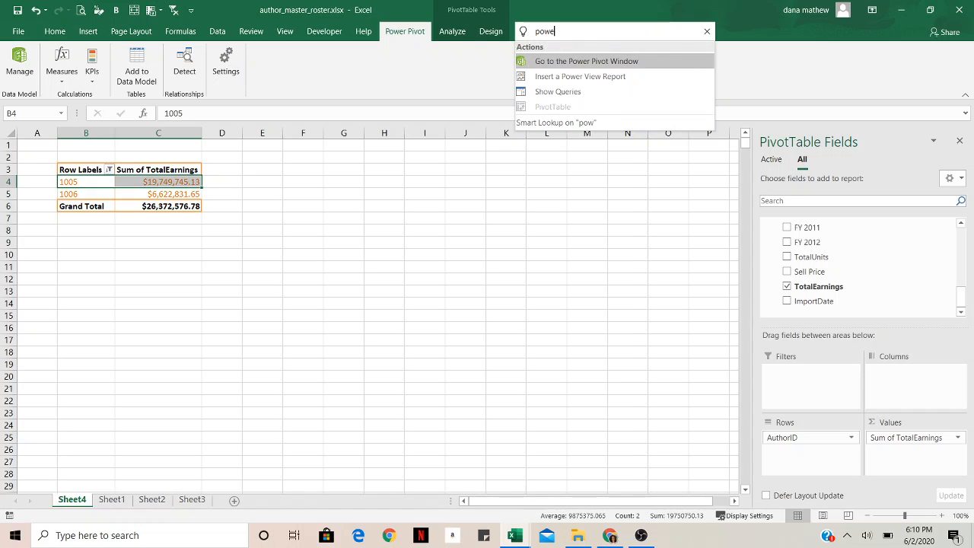
{"action": "type", "text": "rpiv"}
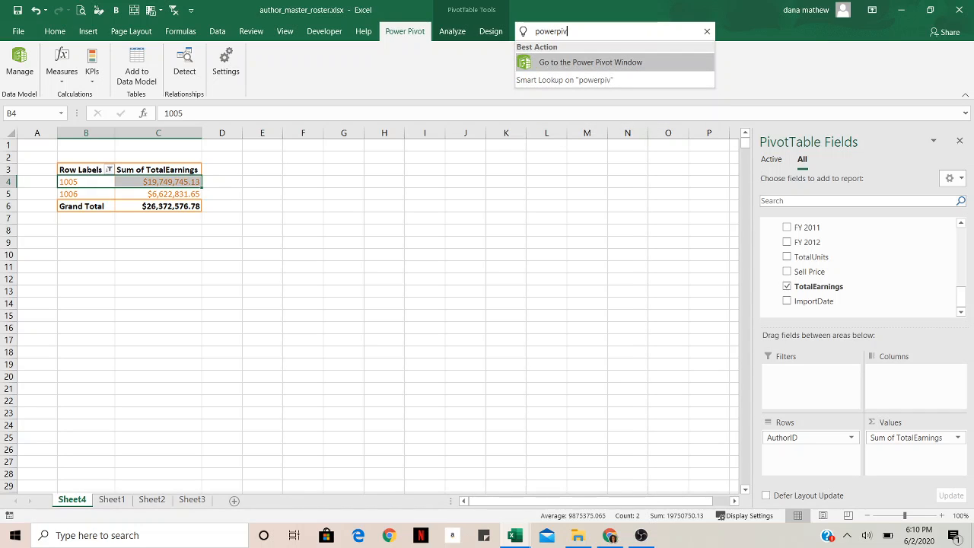
{"action": "left_click", "coordinate": [601, 64]}
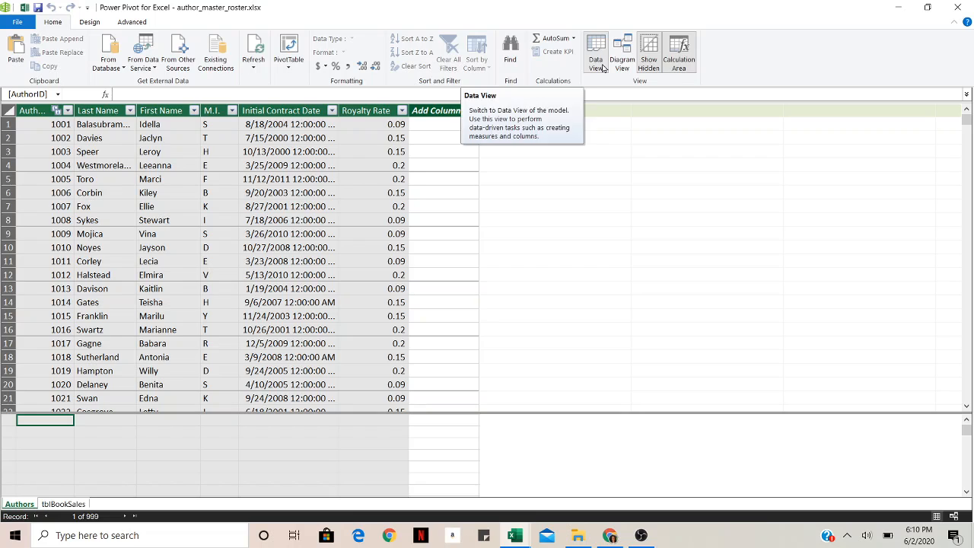